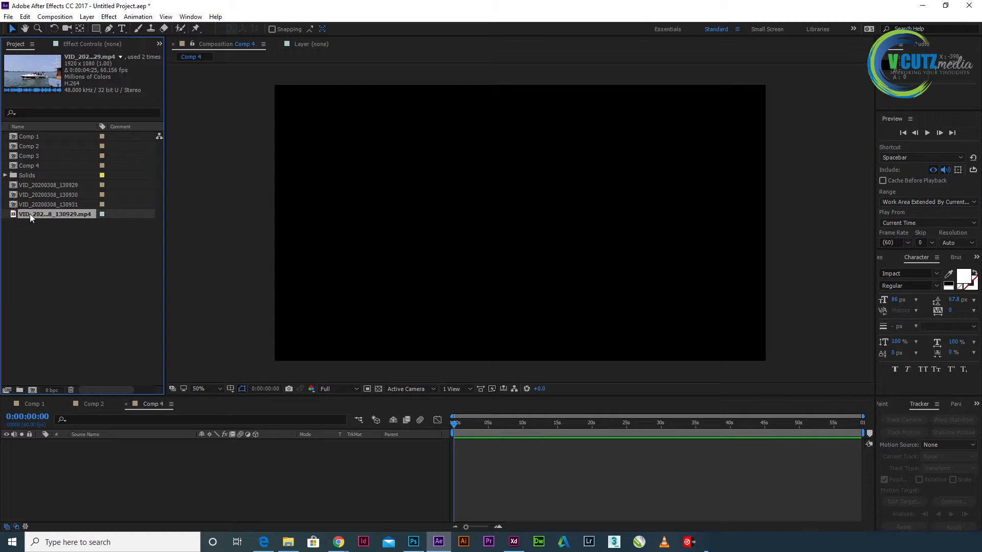
- Create a composition from the VID_20200308_130929.mp4 footage and split its layer at 0:00:01:27
left_click_drag(30, 214, 33, 388)
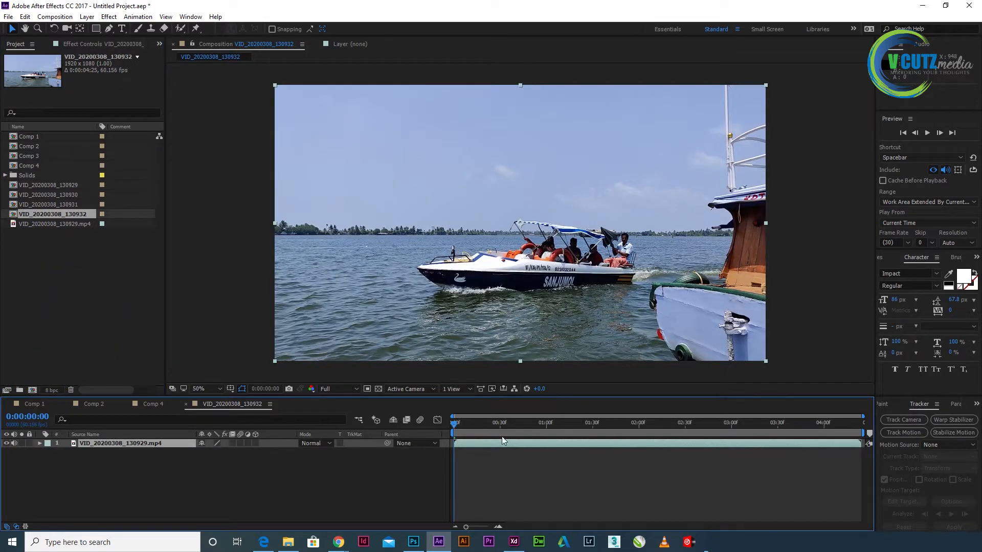
left_click_drag(457, 426, 590, 430)
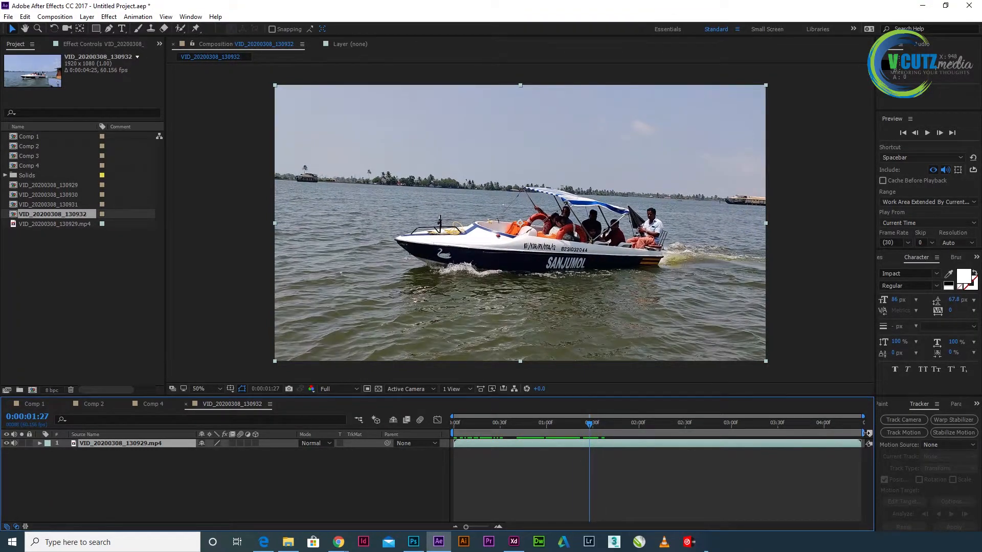
left_click(595, 448)
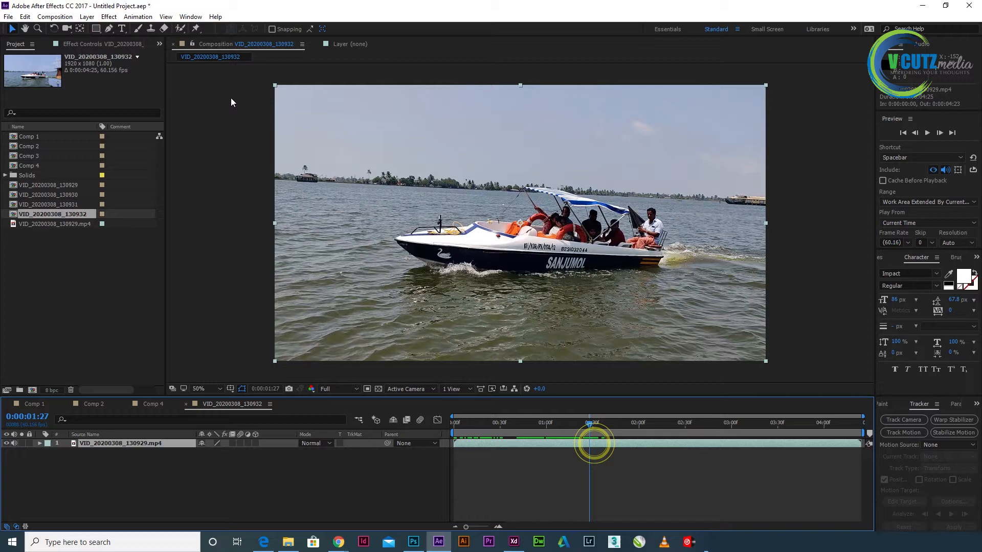
left_click(90, 18)
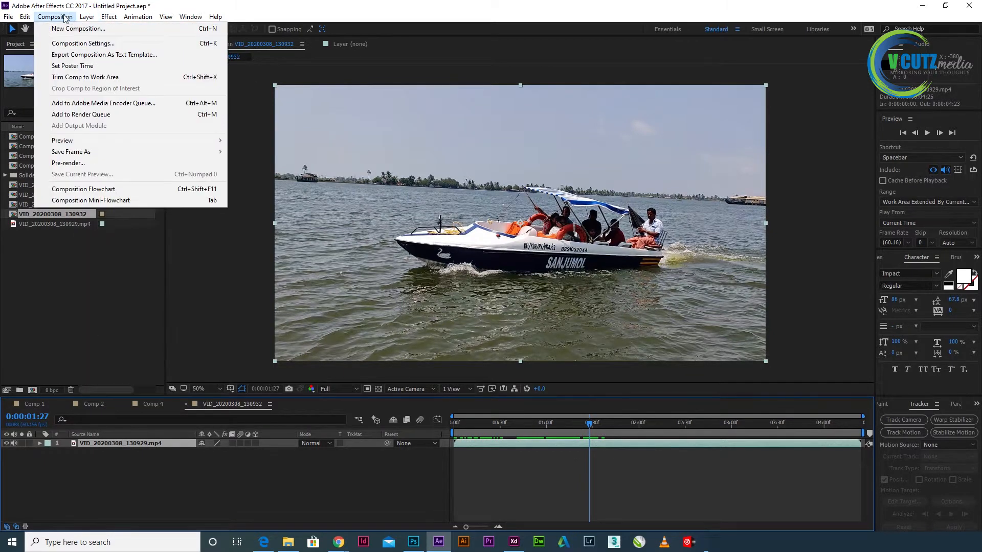
left_click(36, 17)
left_click(53, 17)
mouse_move(80, 18)
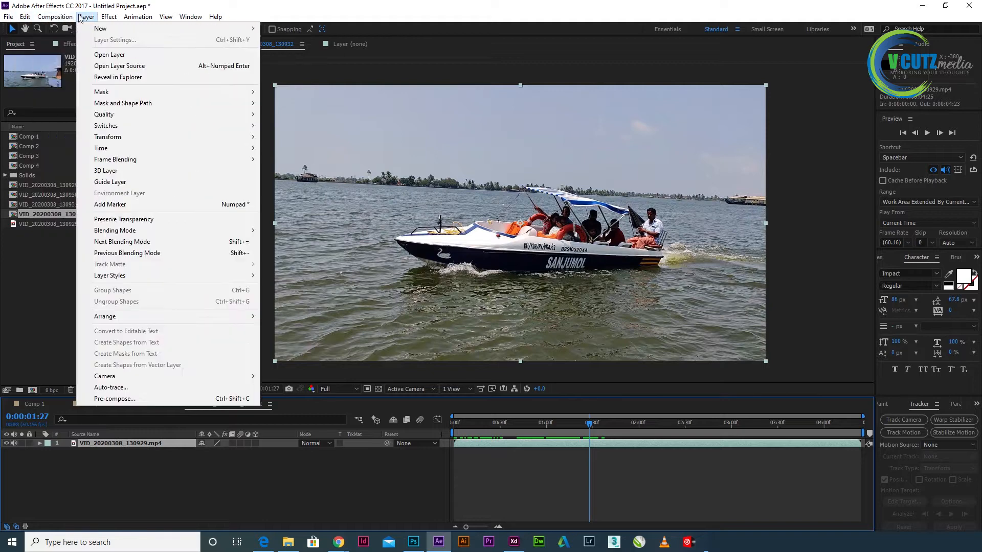
mouse_move(32, 18)
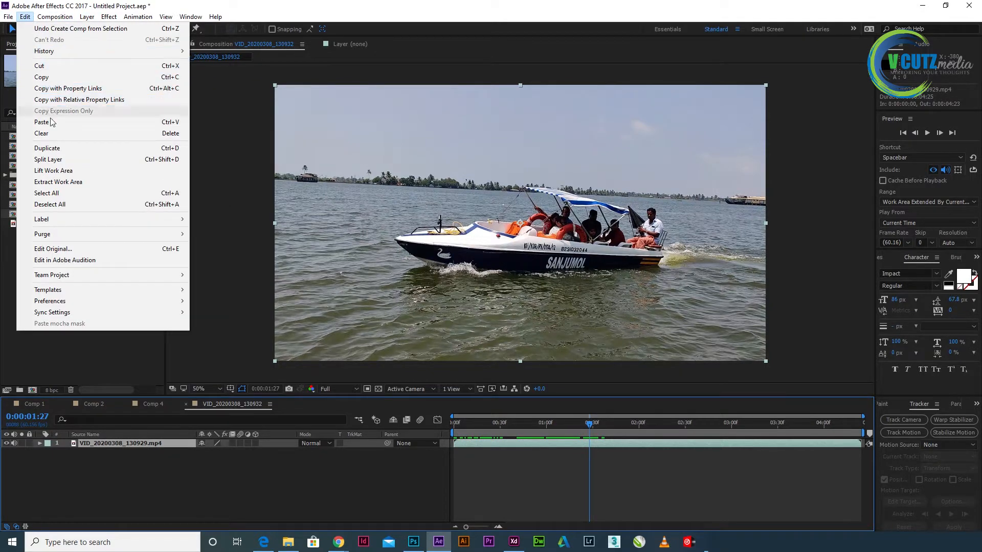
left_click(90, 162)
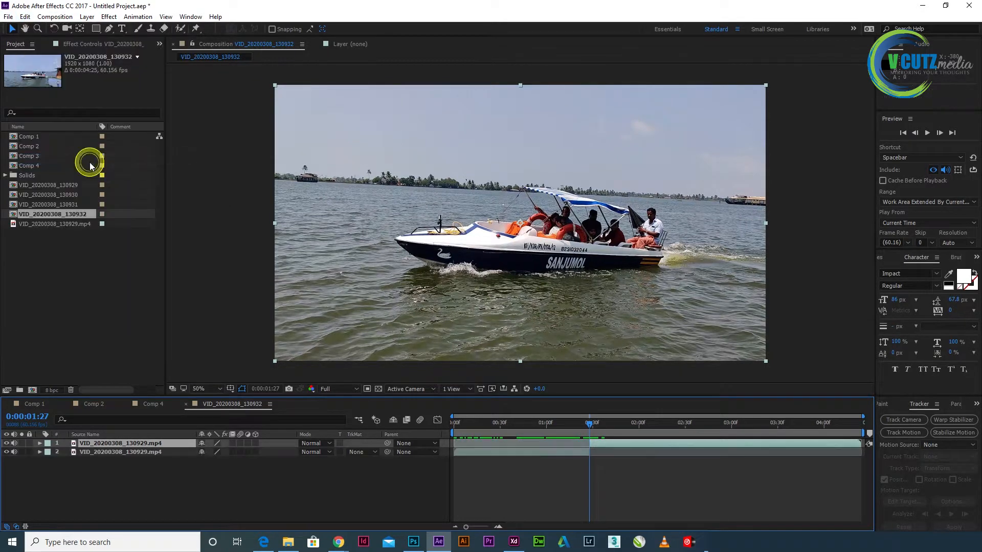
- Delete the clip portion after the split and trim the composition to a work area ending at the split point
key("Delete")
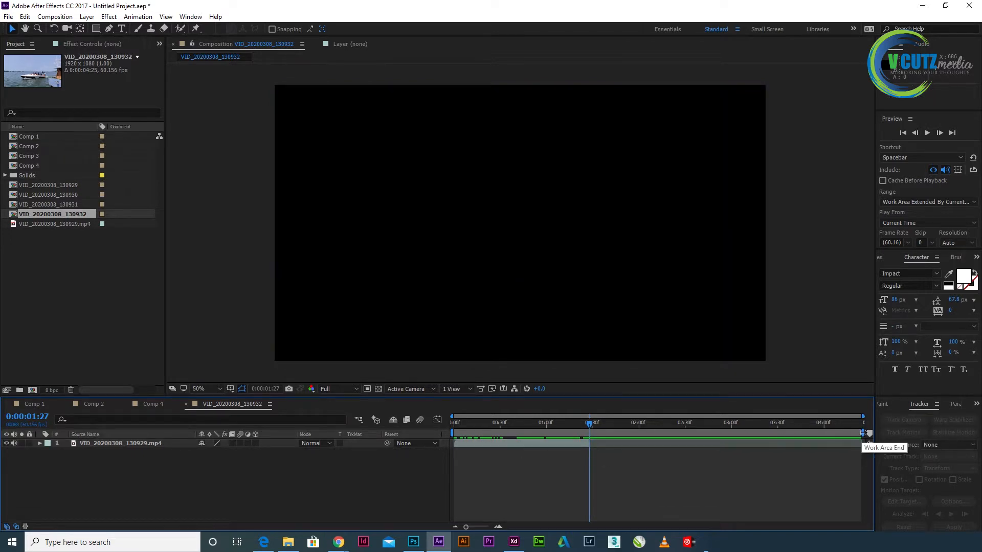
left_click_drag(863, 432, 588, 437)
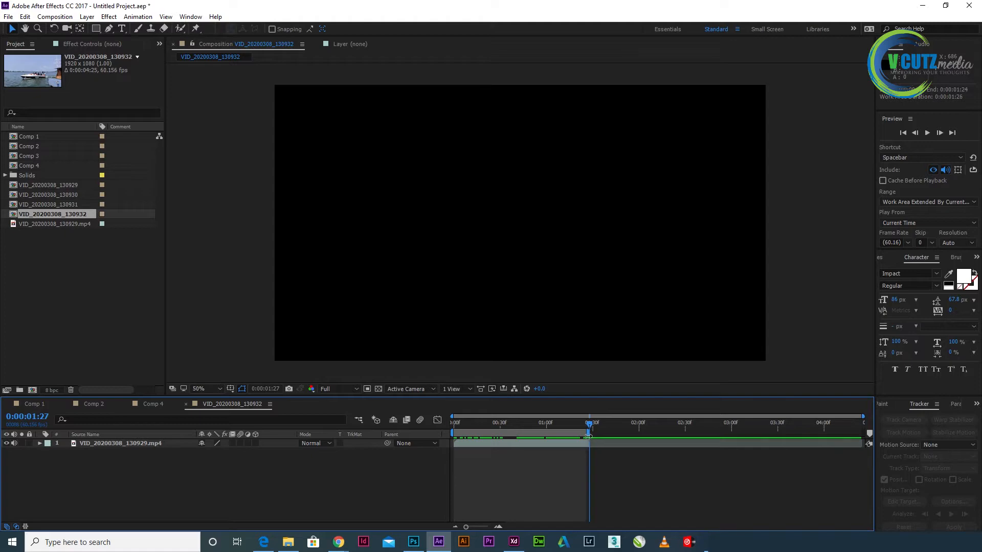
right_click(566, 434)
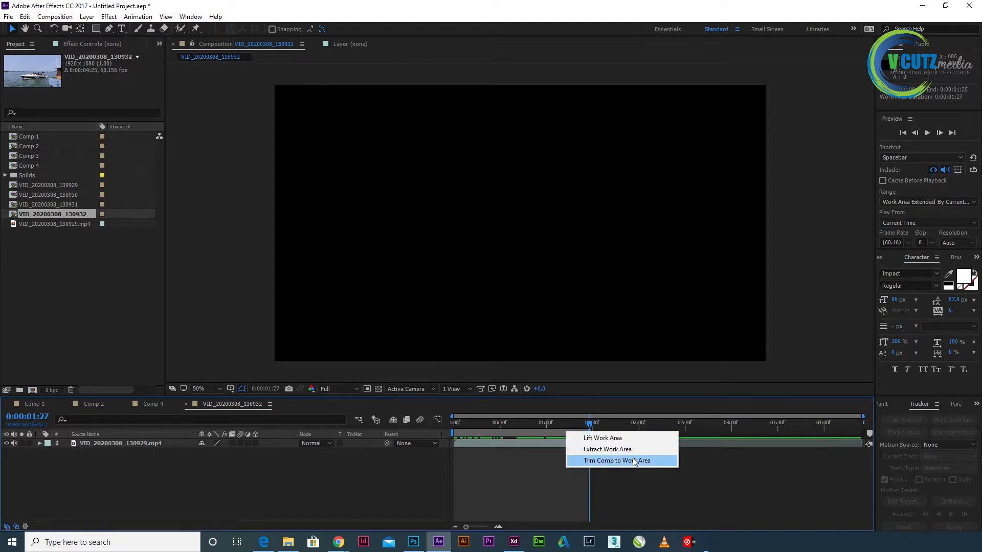
left_click(600, 460)
- Return to the first frame and start Track Motion on the boat clip layer
left_click_drag(581, 423, 433, 452)
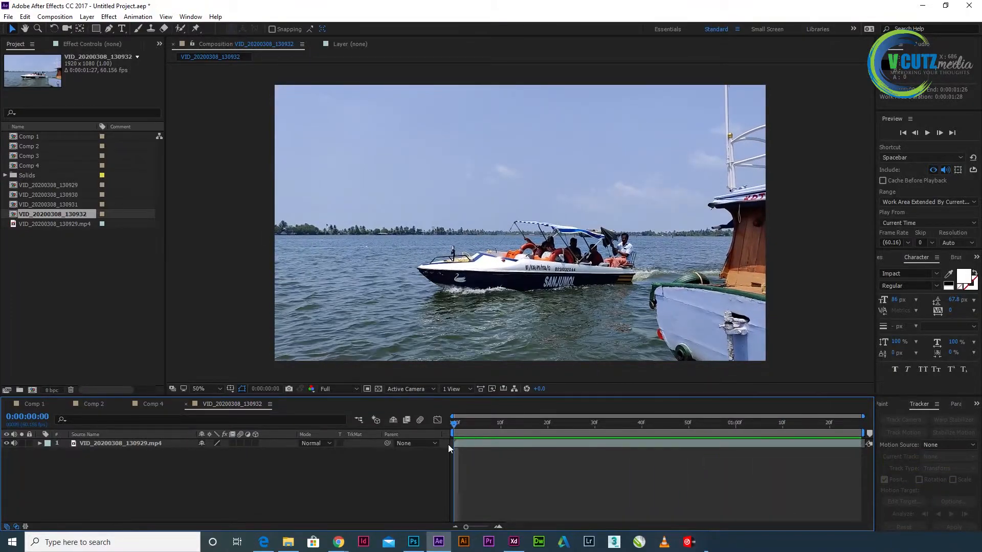
left_click(465, 444)
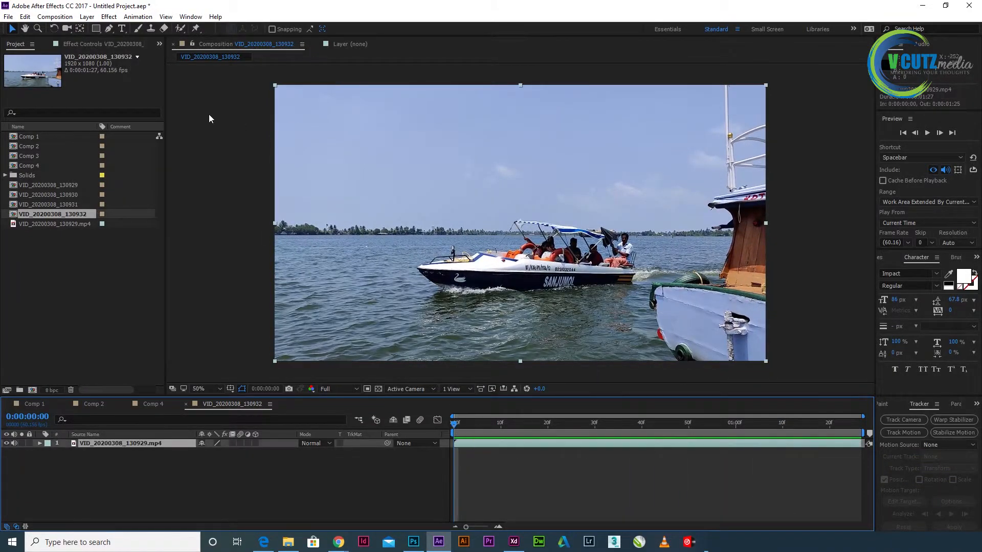
left_click(185, 17)
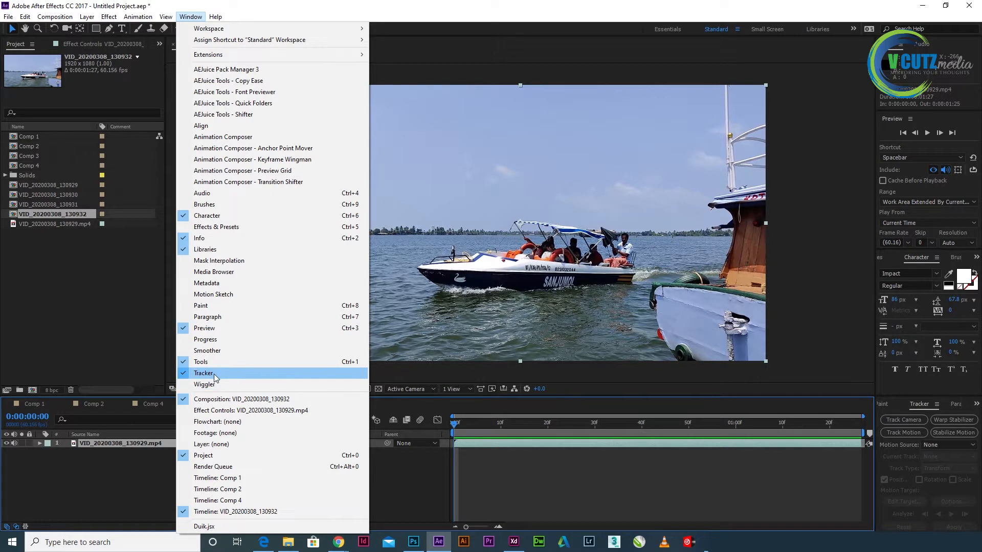
left_click(499, 444)
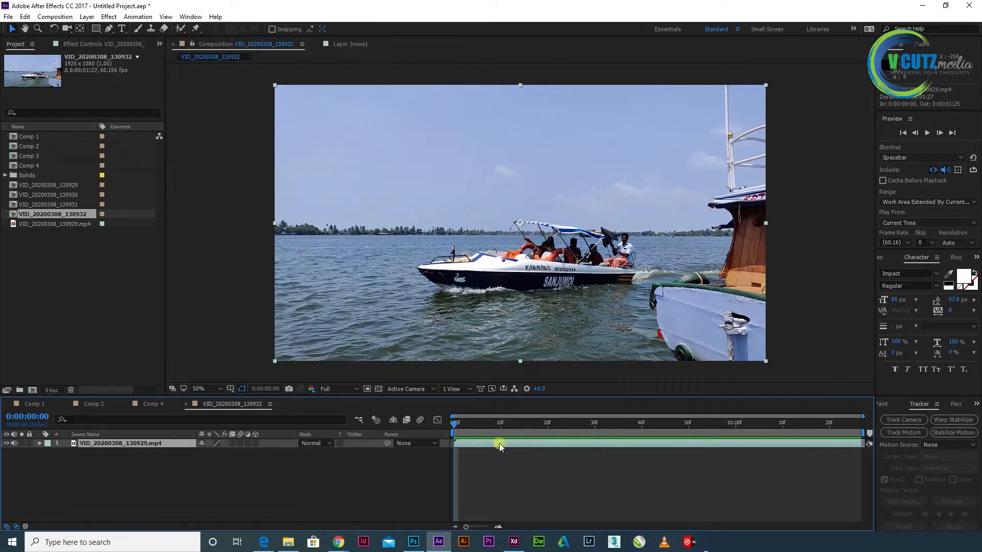
left_click(903, 432)
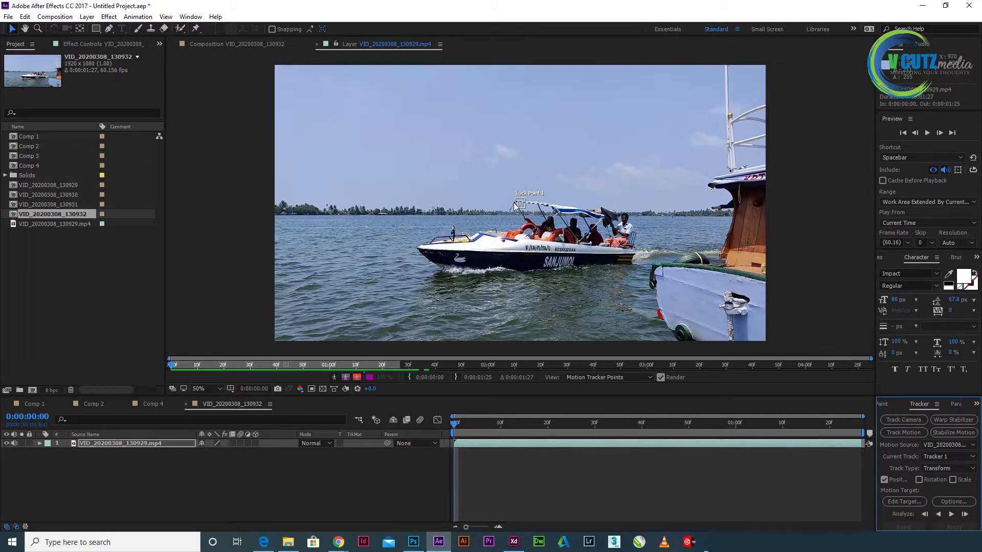
- Enlarge the track point's feature and search regions and centre them on the lamp at the boat's bow
scroll(516, 217, "up", 4)
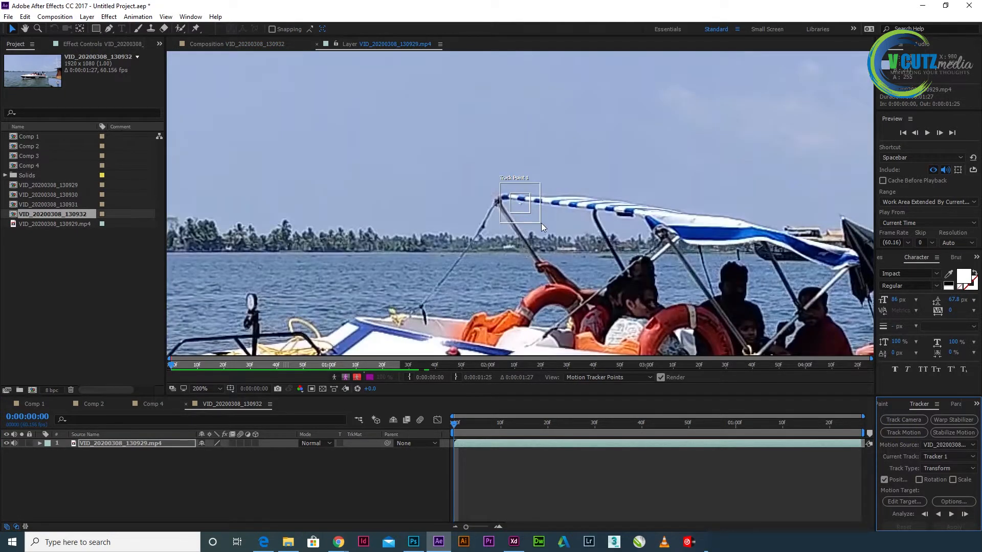
left_click_drag(540, 223, 389, 309)
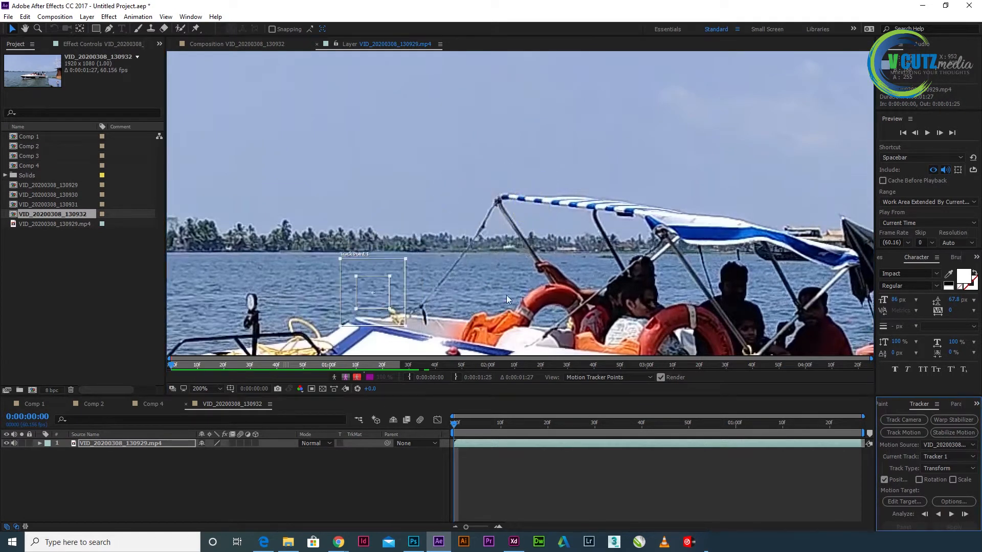
left_click_drag(445, 266, 647, 181)
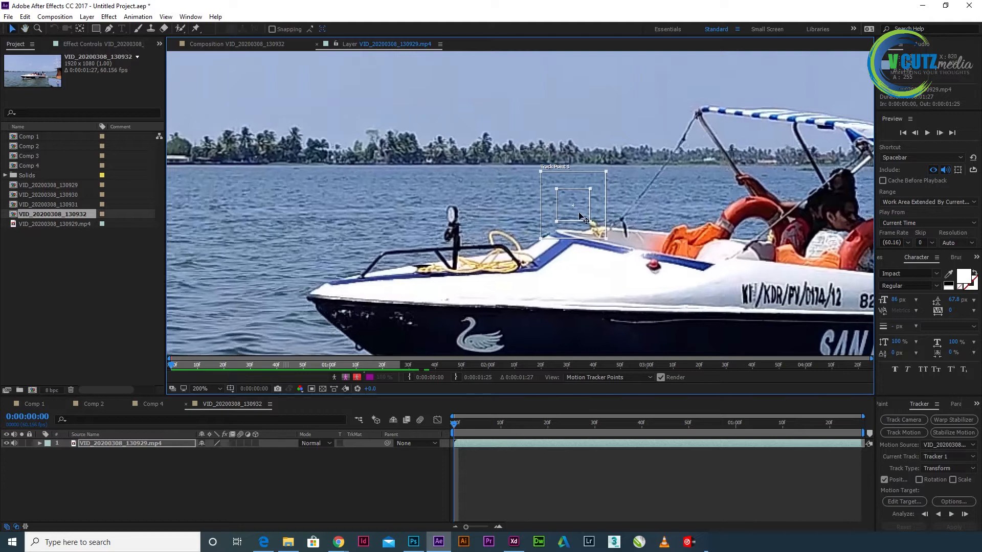
left_click_drag(577, 212, 455, 226)
scroll(446, 242, "up", 3)
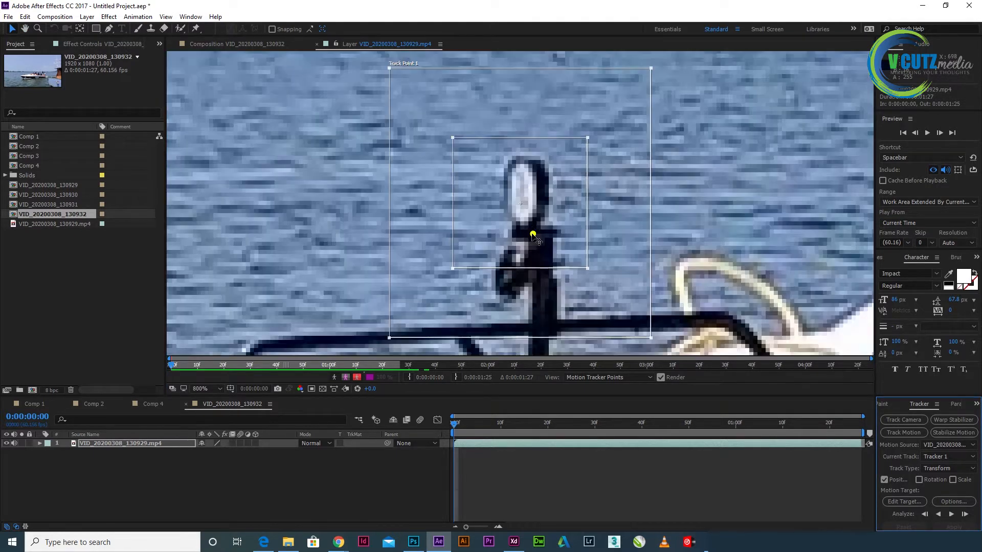
scroll(533, 236, "down", 3)
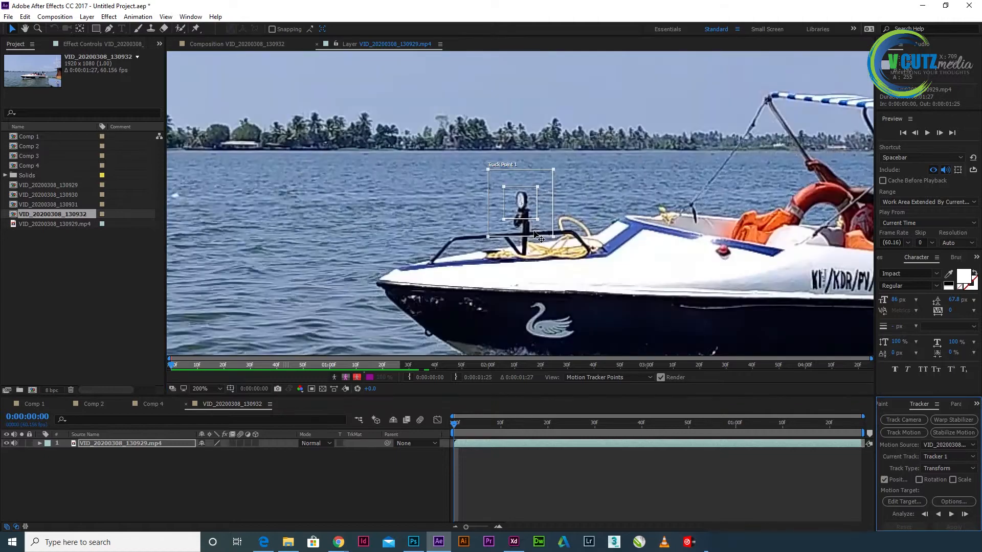
scroll(534, 235, "down", 1)
left_click_drag(525, 210, 525, 208)
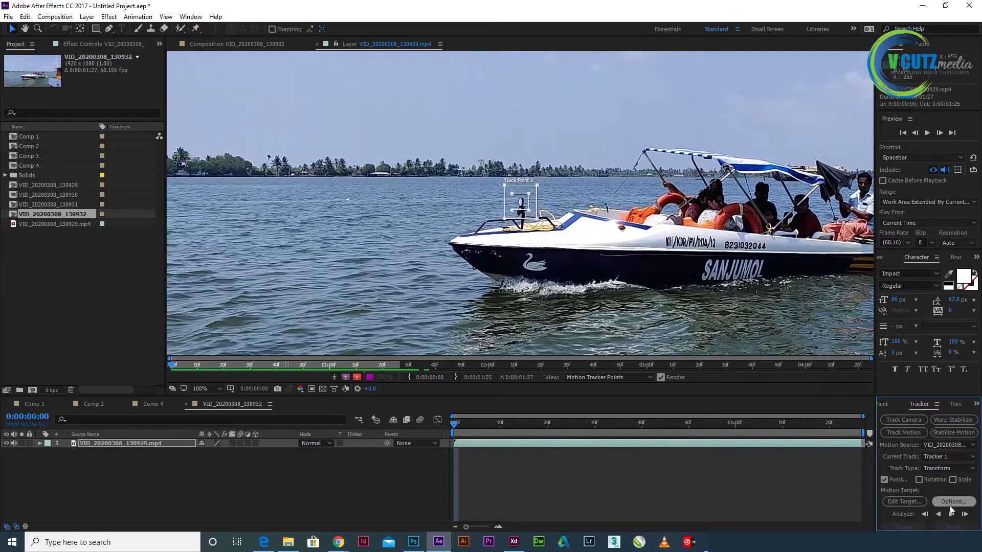
- Analyze the bow lamp's track point forward through to the end of the clip at 0:00:01:25
left_click(964, 515)
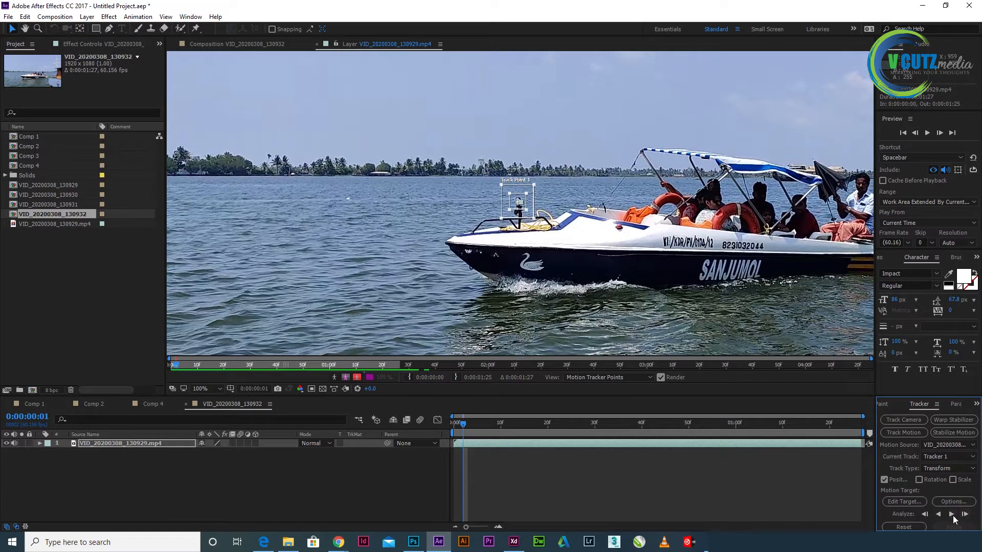
left_click(953, 515)
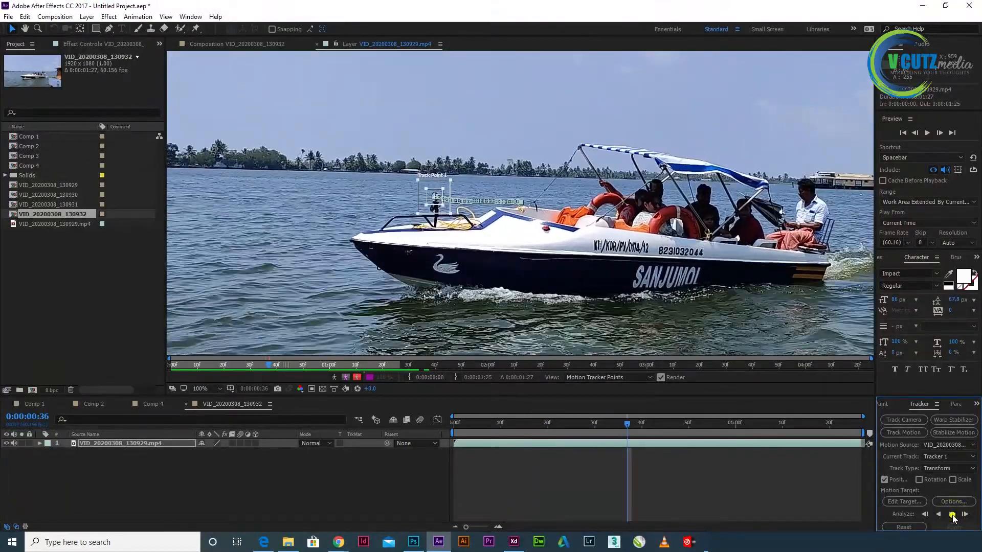
left_click(953, 515)
left_click(952, 515)
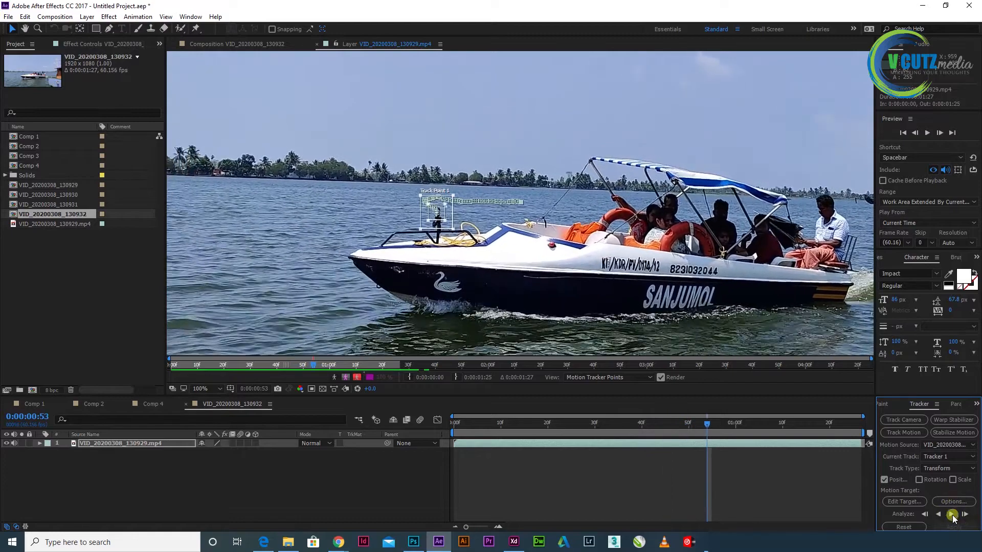
left_click(952, 516)
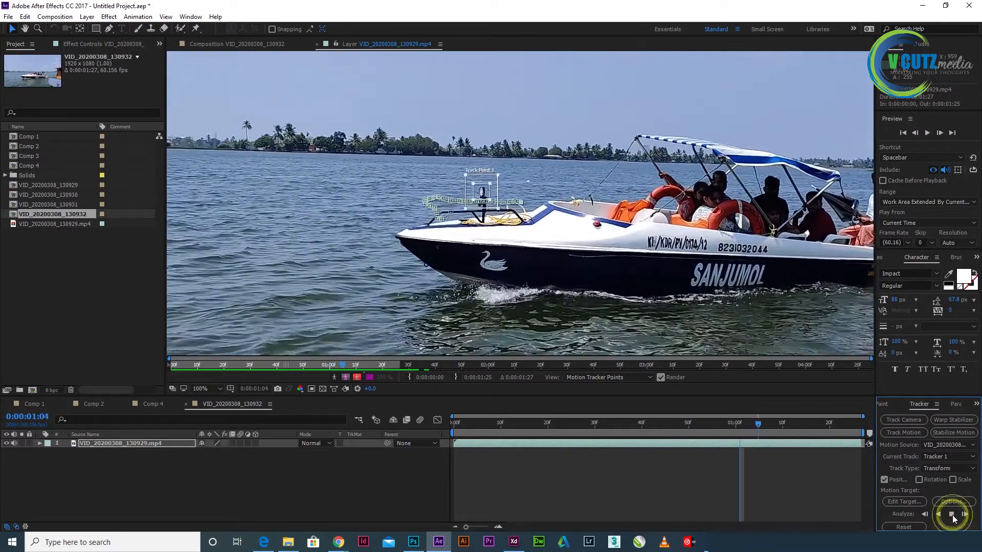
left_click(952, 515)
left_click(952, 515)
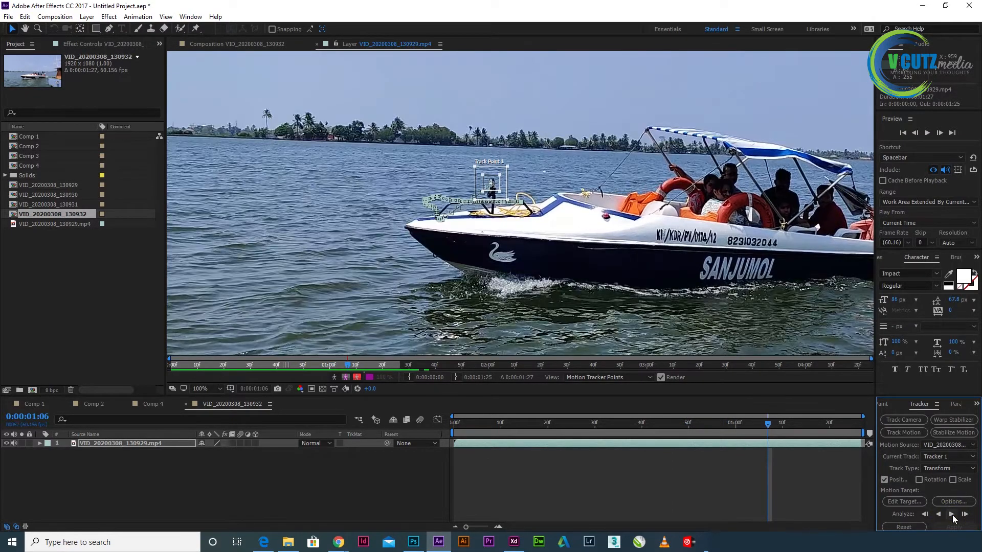
left_click(952, 516)
left_click(953, 515)
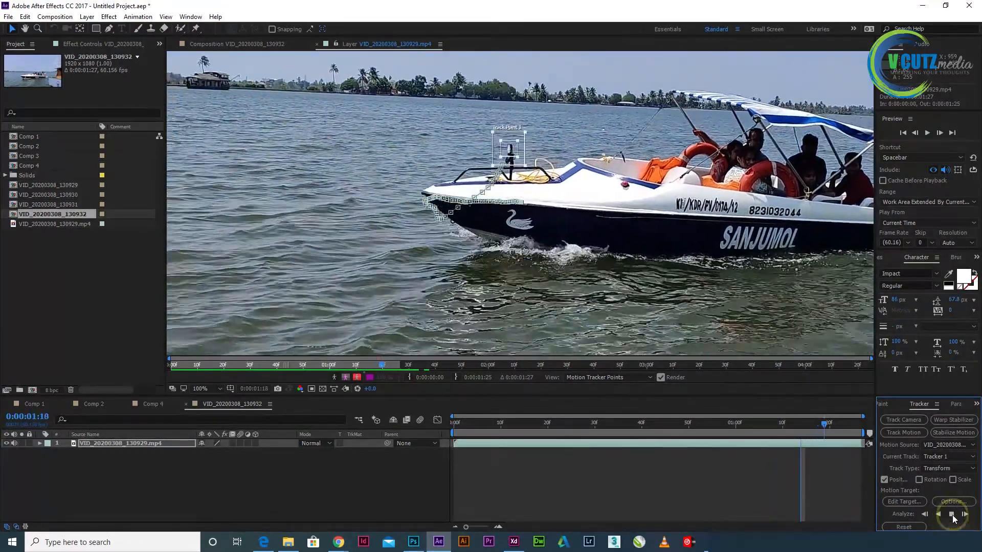
left_click(952, 515)
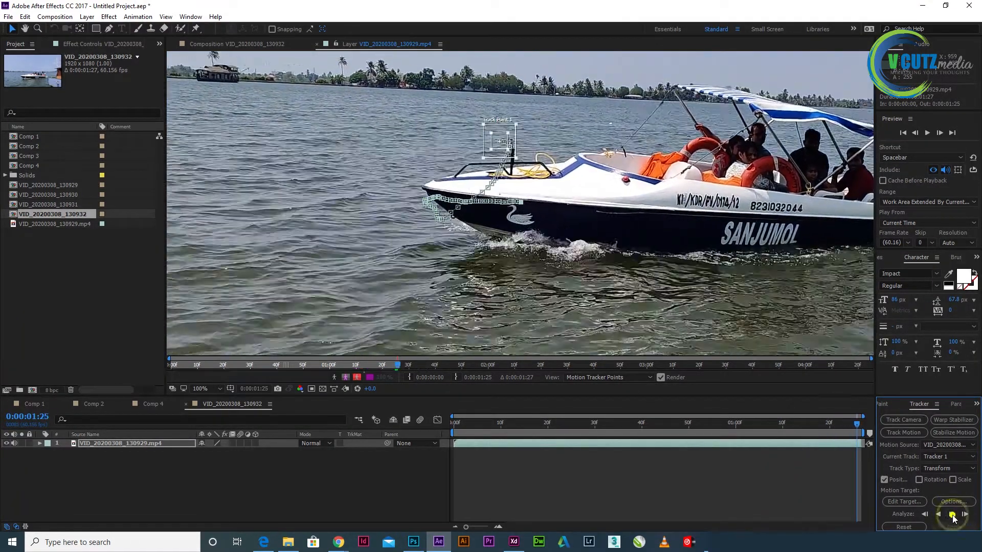
left_click(952, 515)
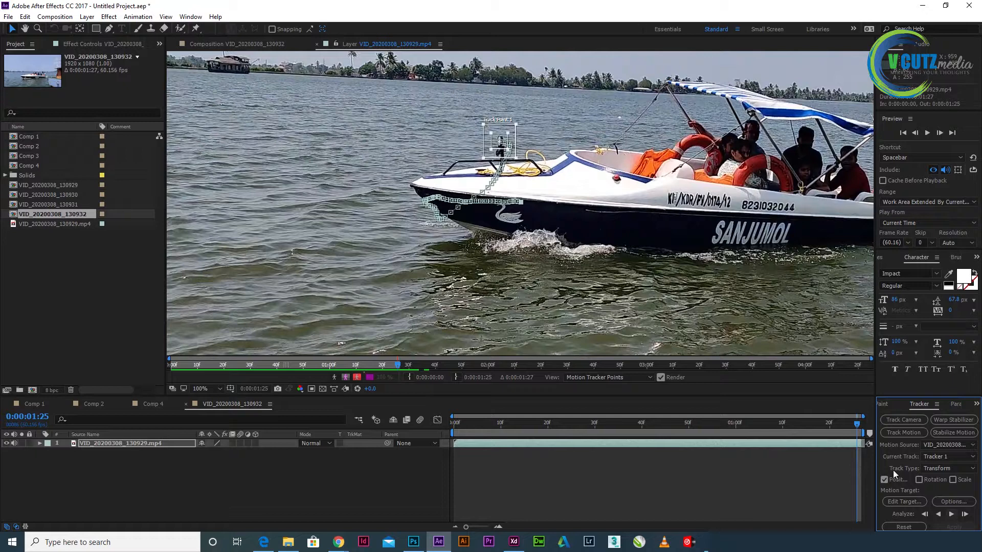
scroll(584, 218, "down", 2)
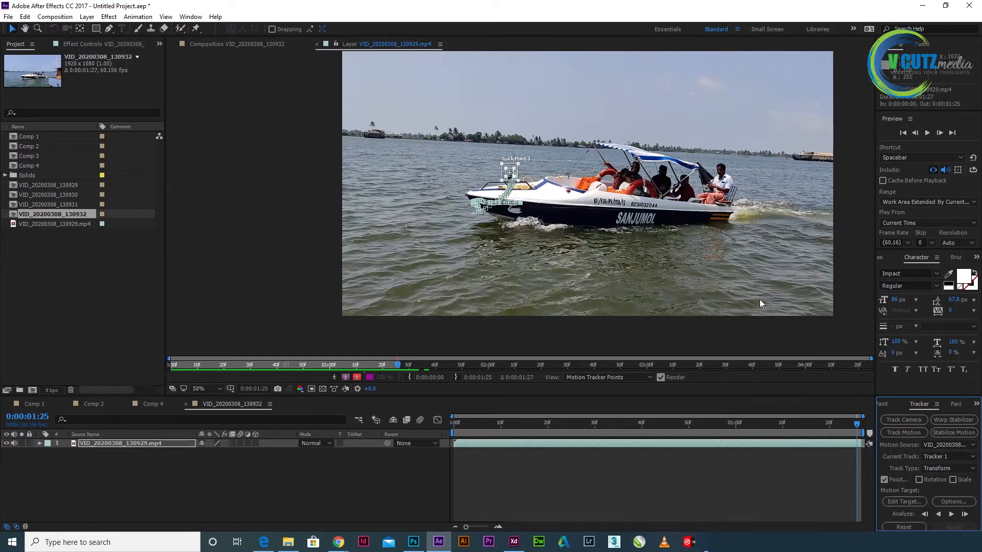
left_click_drag(642, 247, 567, 272)
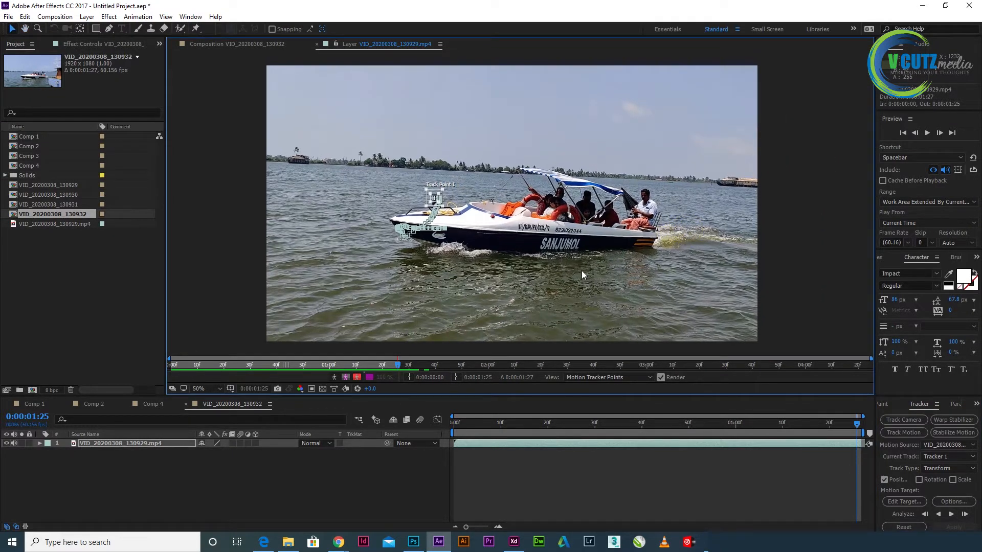
- Return to the first frame, add a null object layer, and enlarge the area holding the tracker controls
left_click_drag(857, 428, 407, 458)
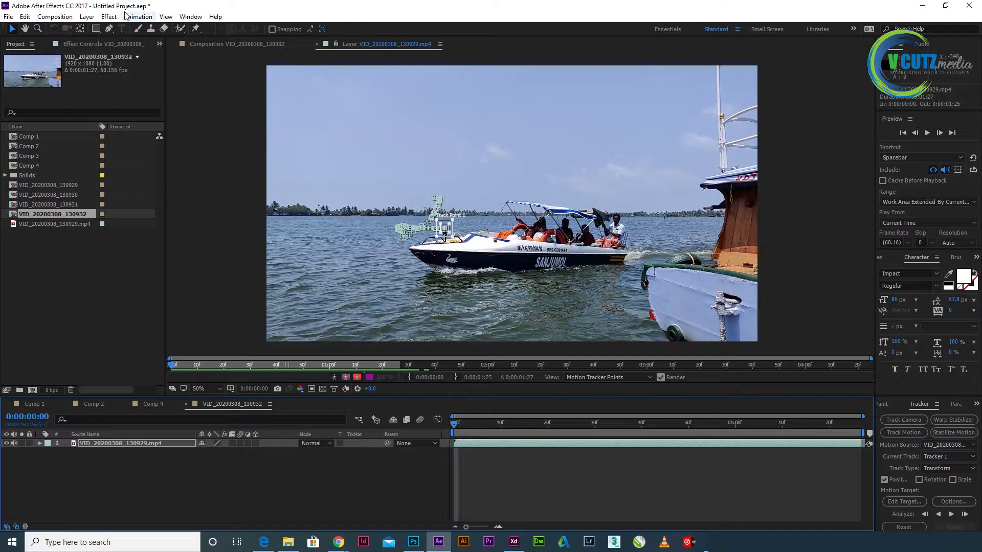
left_click(87, 16)
mouse_move(228, 34)
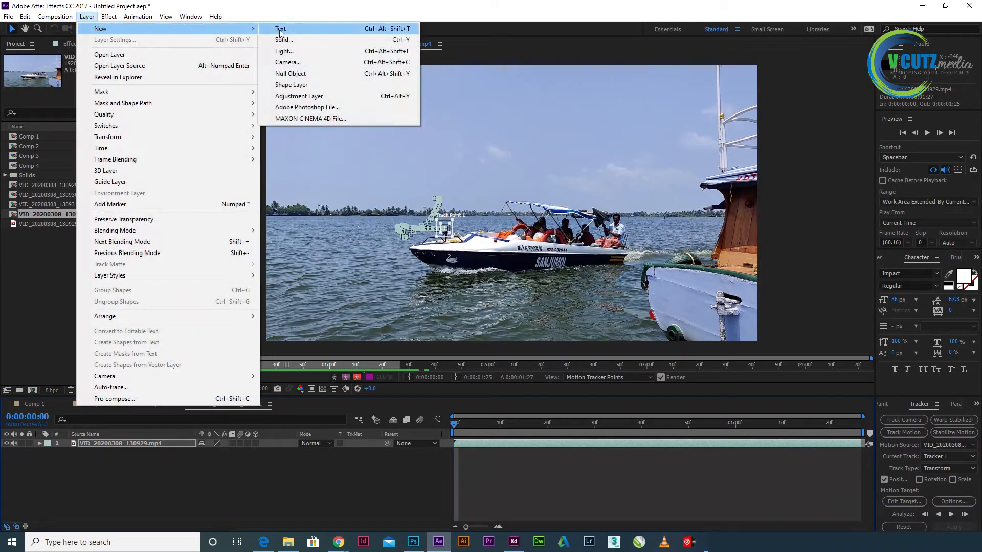
left_click(291, 73)
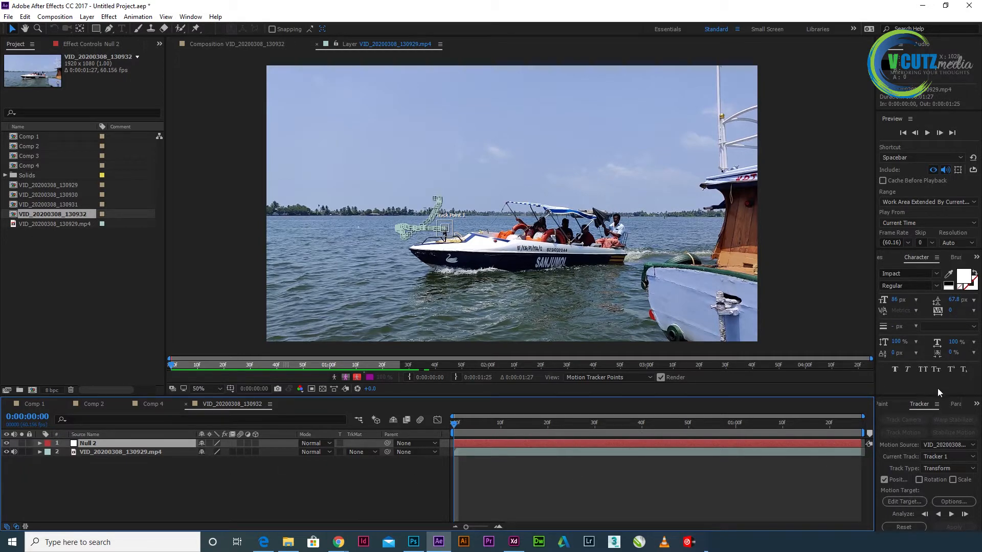
left_click_drag(937, 396, 932, 348)
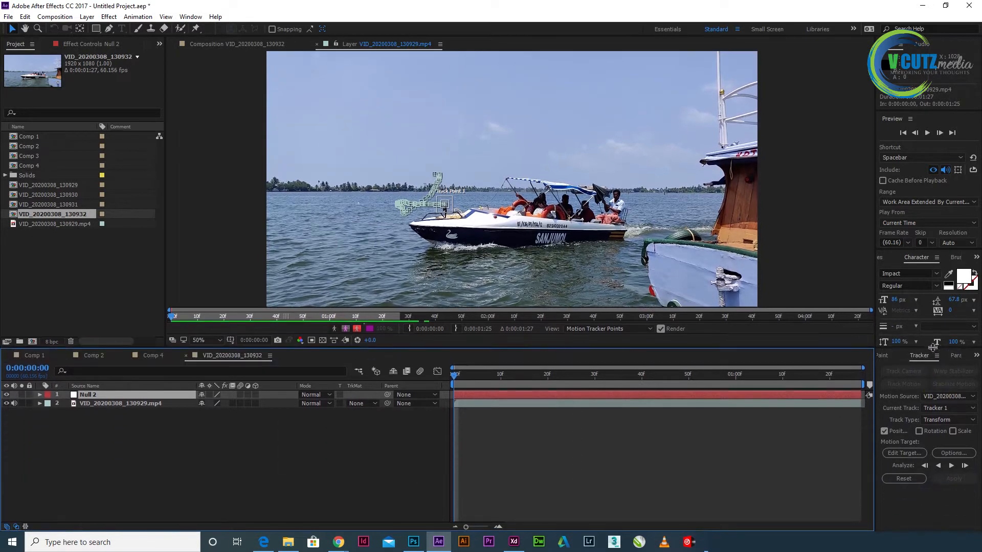
- Set Null 2 as the motion target and apply the tracking data to it in the X and Y dimensions
left_click(903, 453)
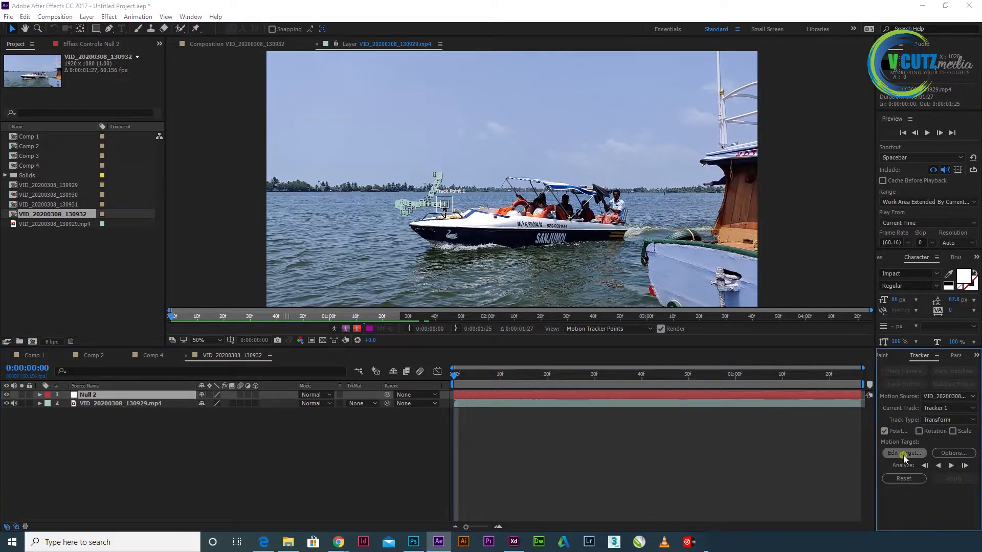
left_click(507, 233)
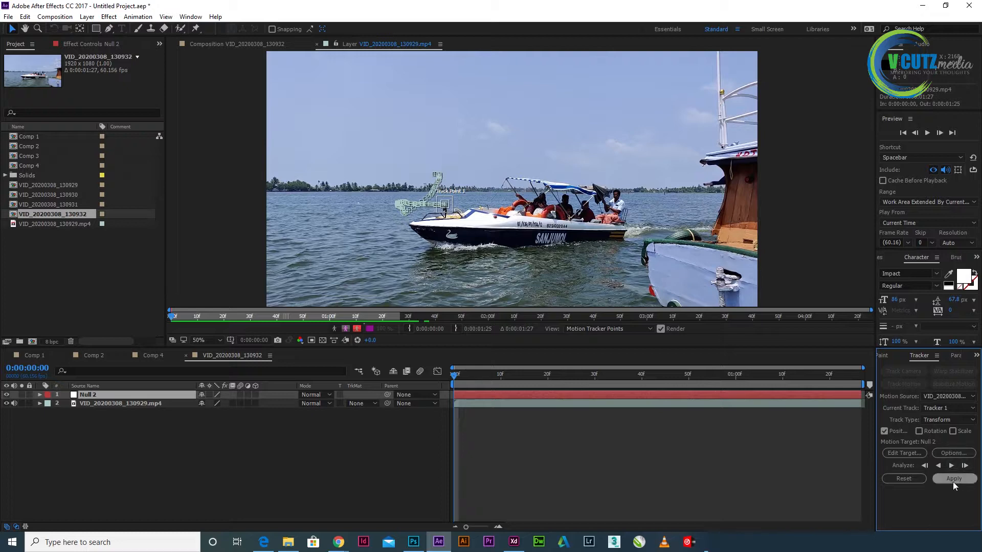
left_click(953, 479)
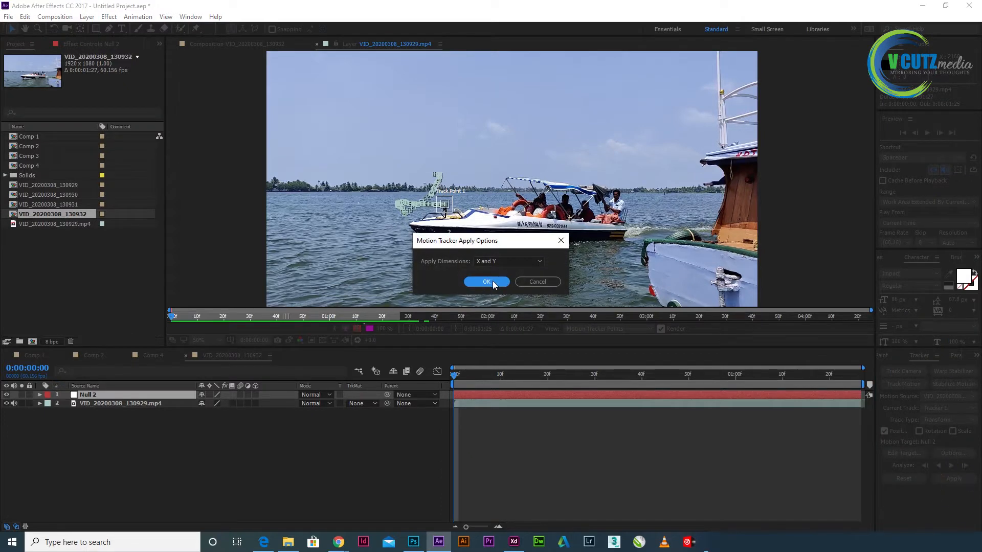
left_click(492, 280)
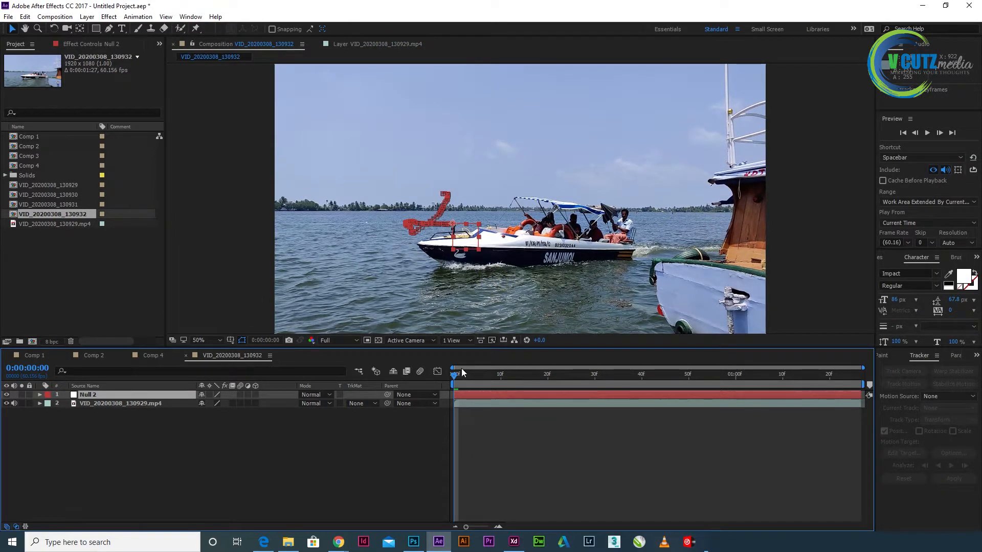
left_click_drag(453, 376, 456, 417)
- Add a text layer reading "Track Motion" to the boat composition
right_click(194, 461)
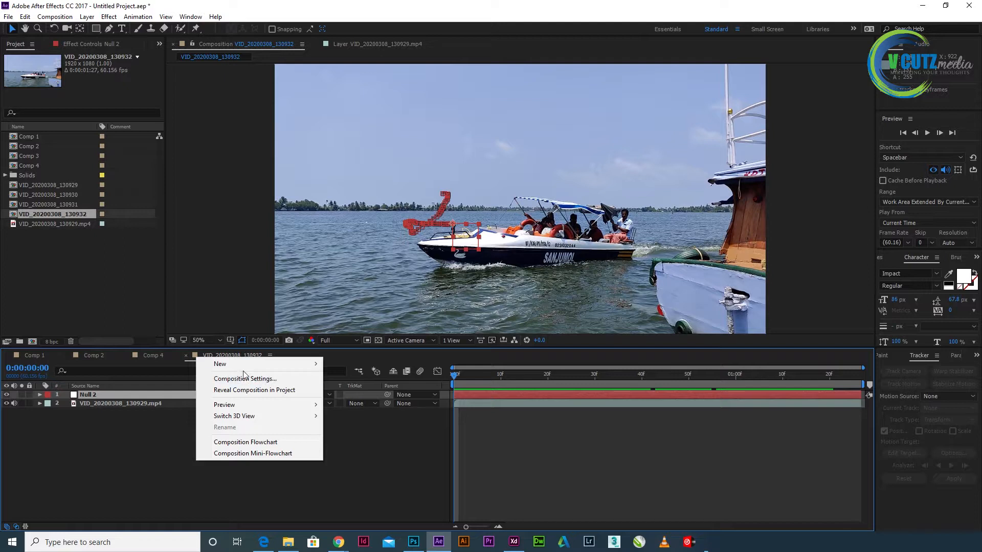
mouse_move(241, 364)
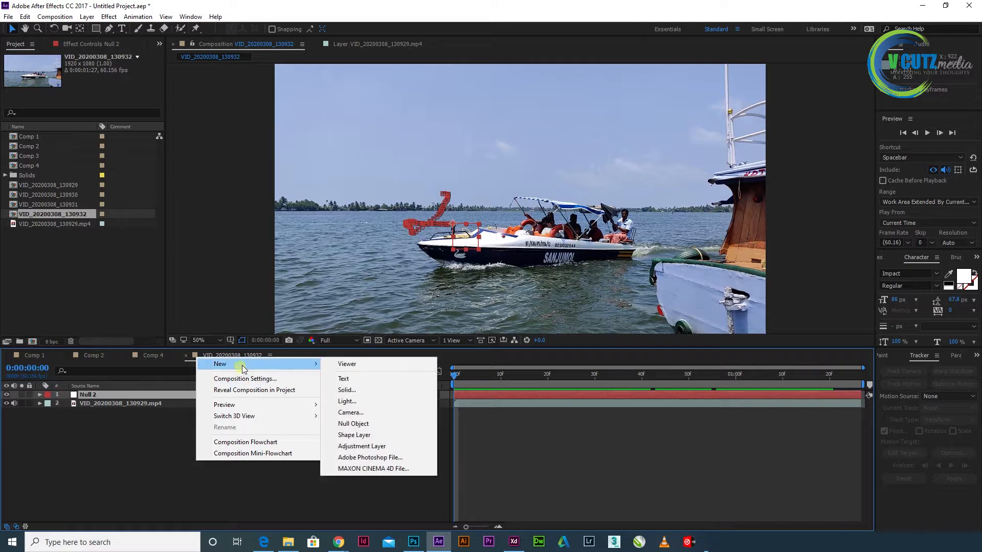
left_click(352, 378)
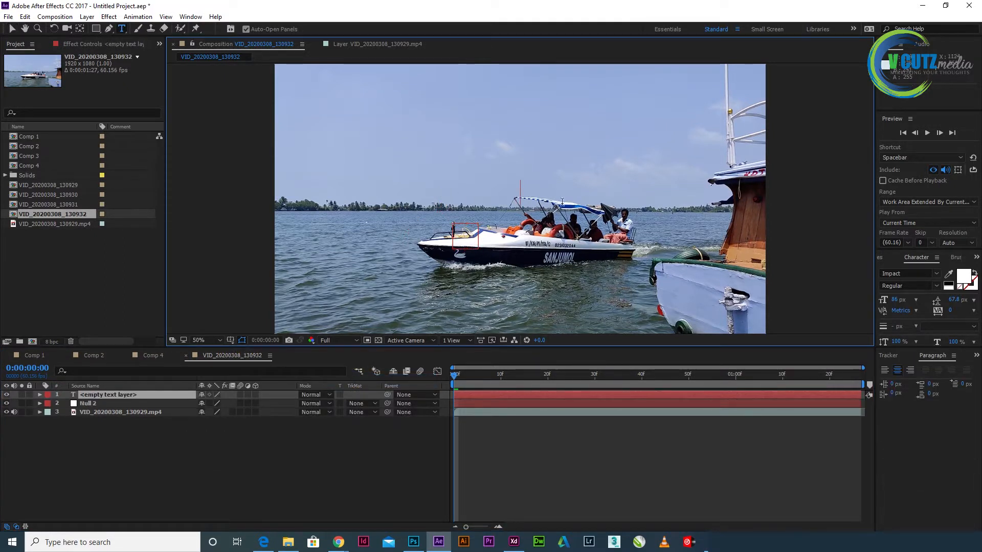
left_click(889, 356)
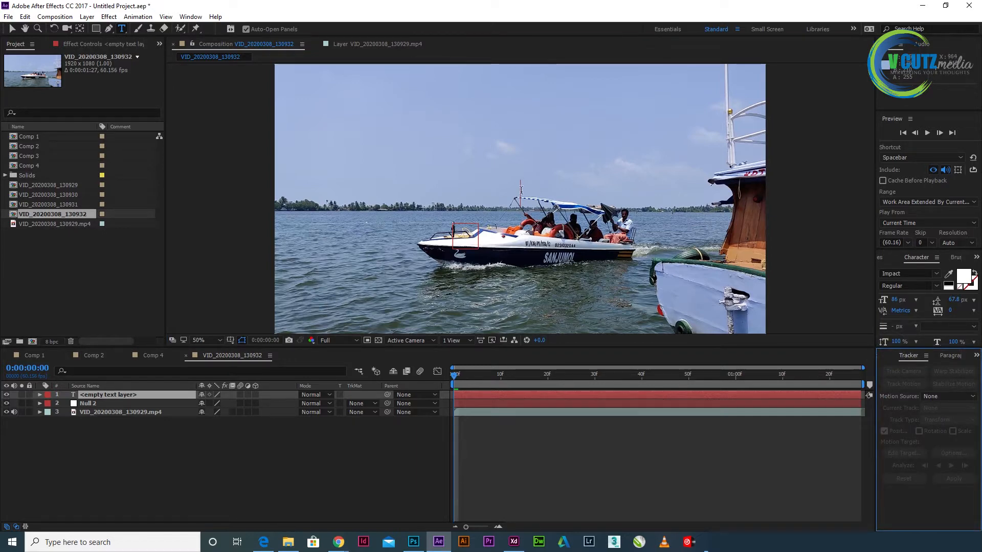
left_click(521, 190)
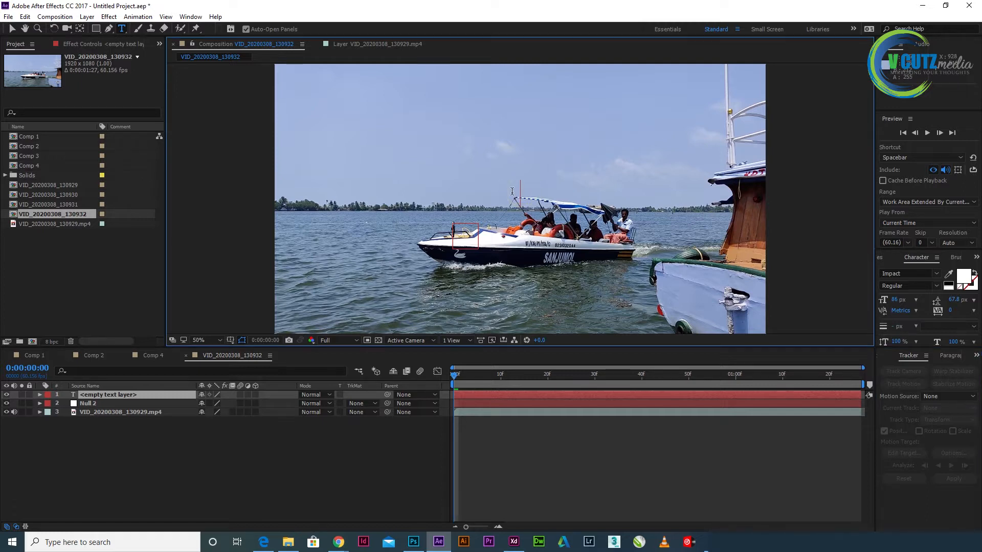
type("Trac")
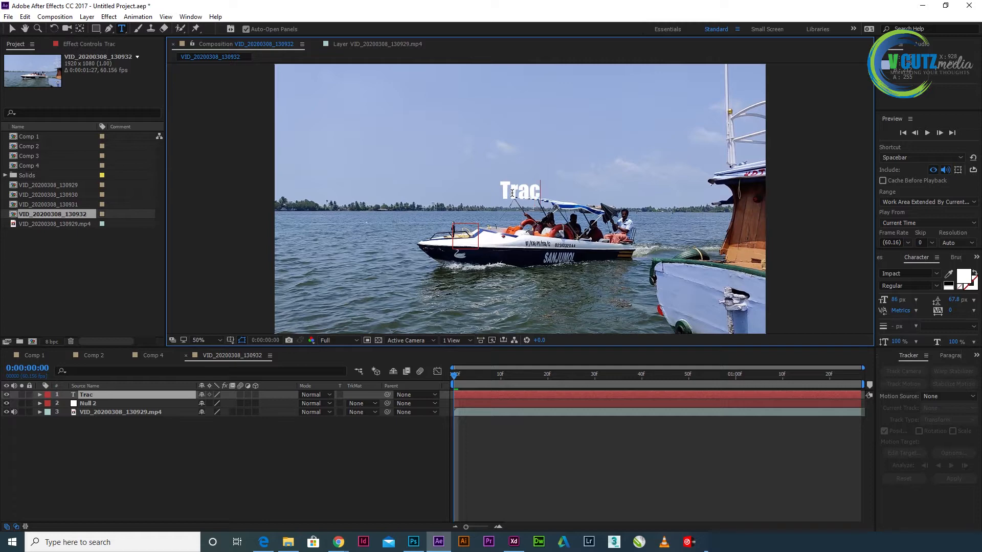
type("k")
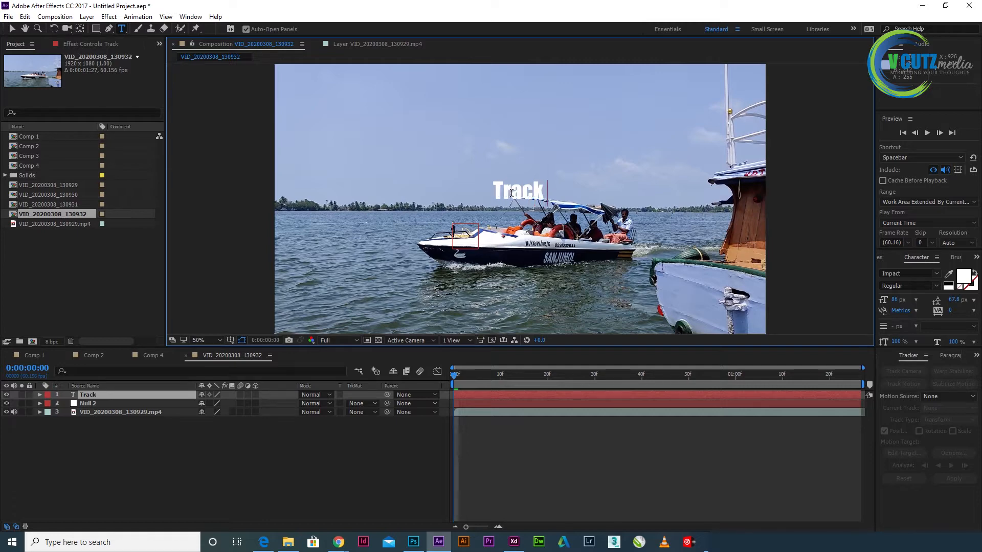
type(" Mo")
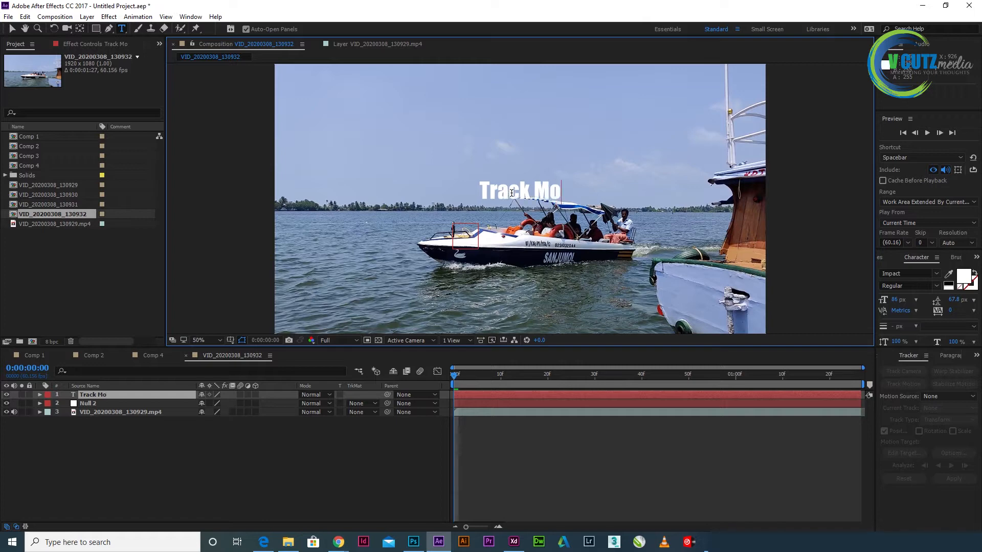
type("tio")
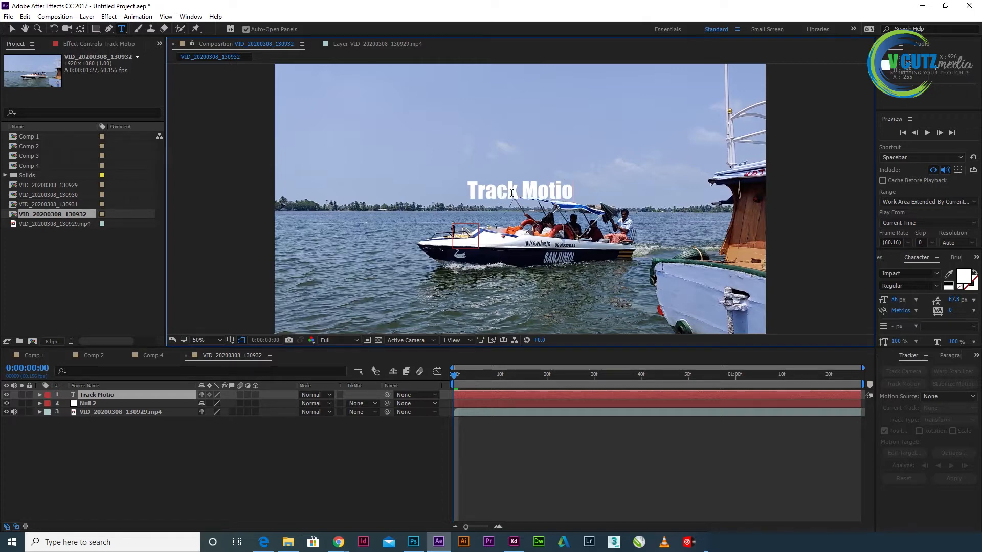
type("n")
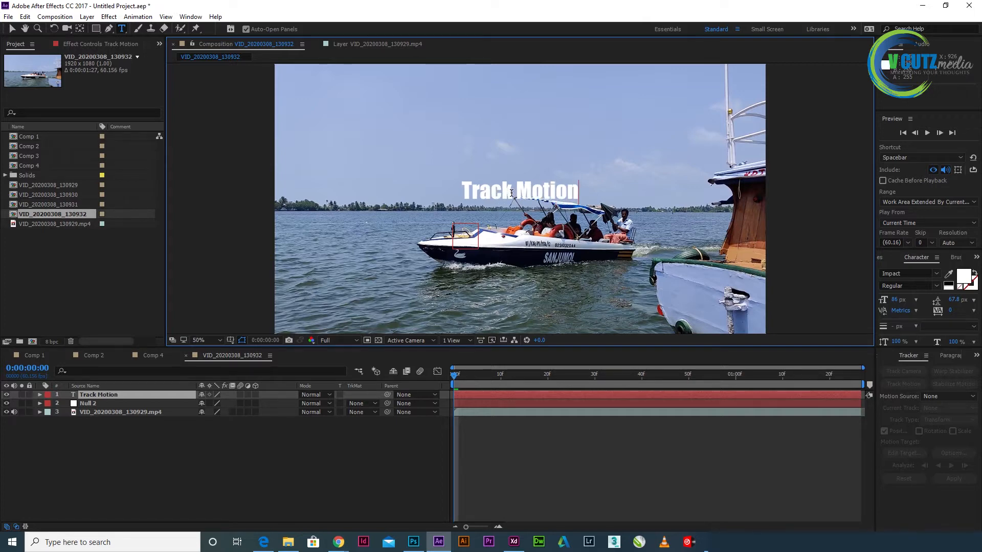
- Set the text's font size to 70 px and place it just above the lamp at the boat's bow
left_click(12, 28)
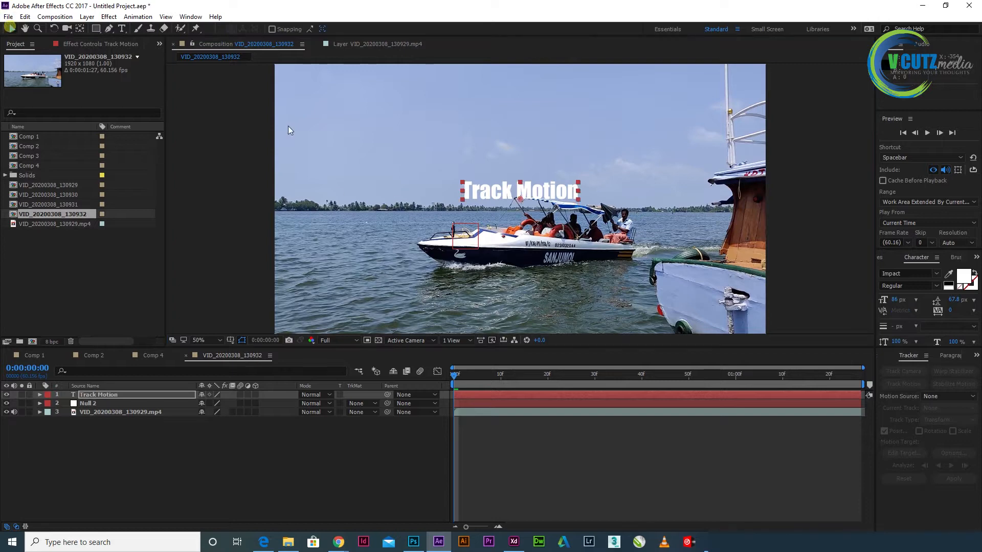
left_click_drag(543, 194, 534, 176)
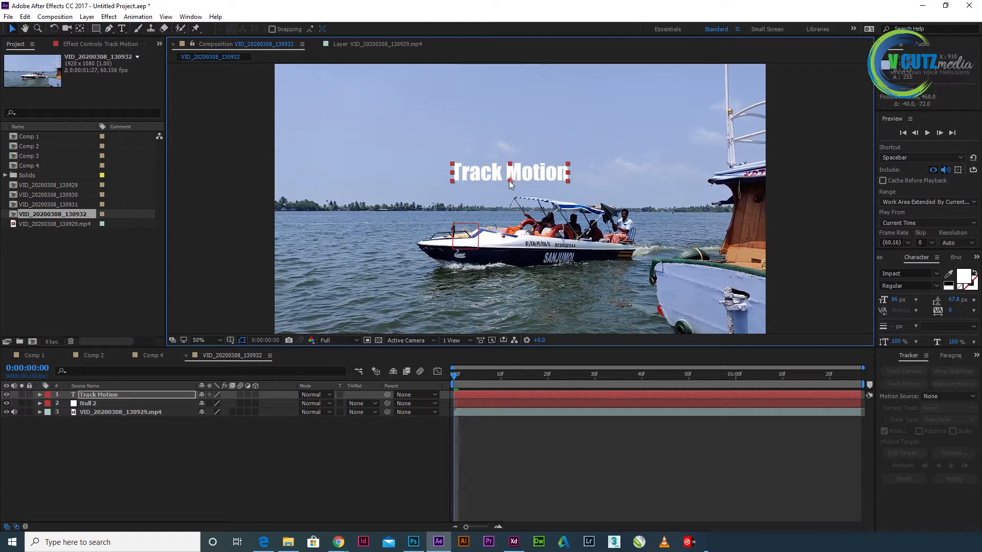
left_click_drag(521, 177, 460, 218)
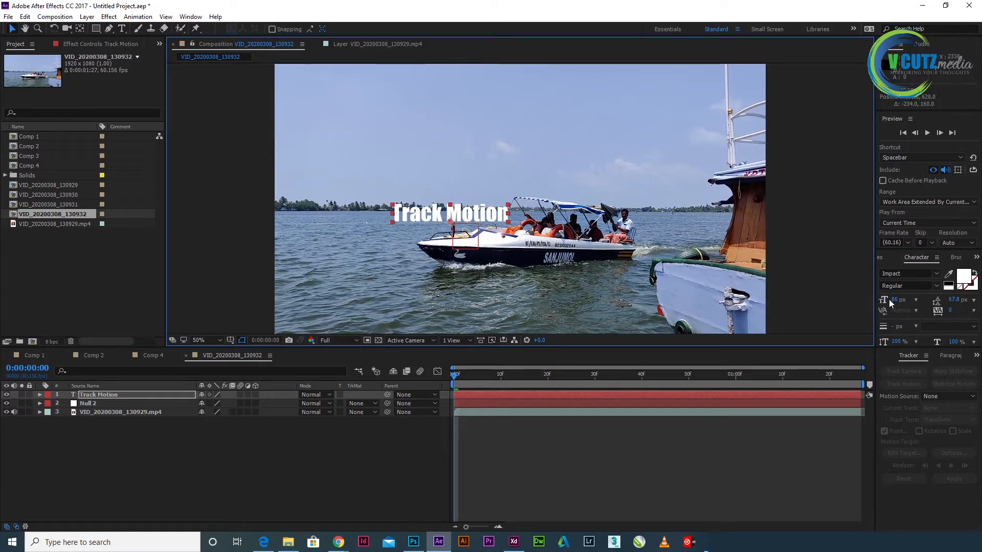
left_click_drag(893, 299, 887, 300)
scroll(517, 271, "up", 1)
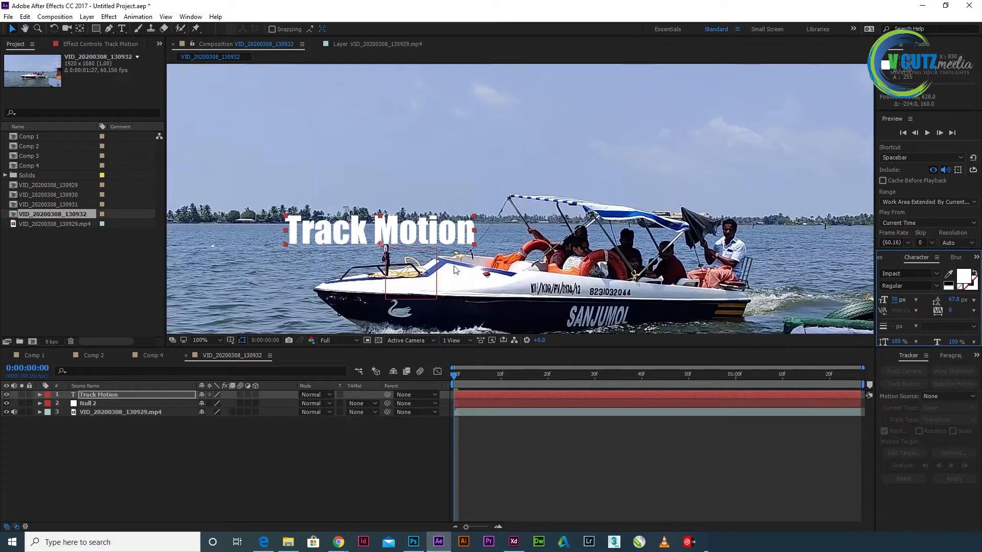
left_click_drag(421, 236, 425, 233)
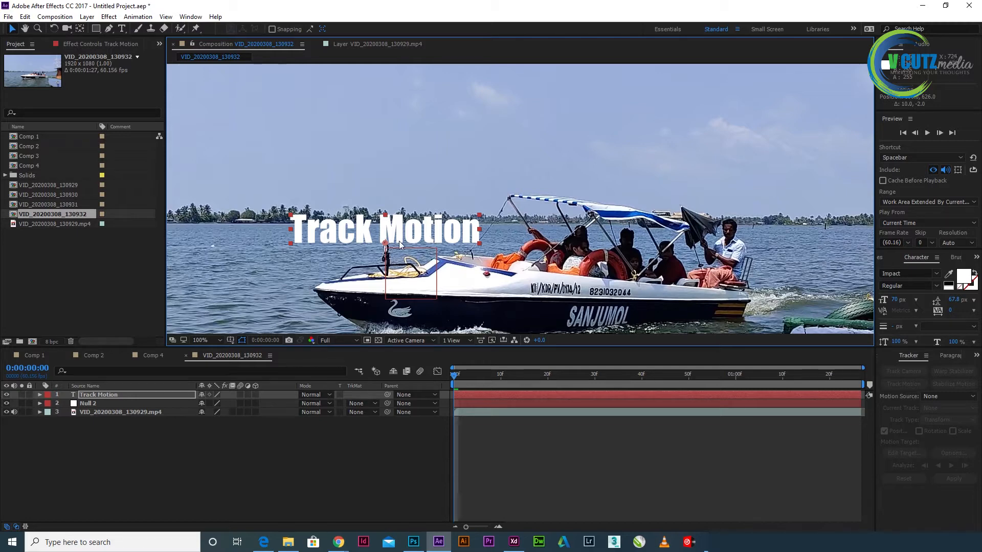
- Move the text's anchor point to its lower-right corner and align that corner with the bow lamp
left_click(80, 29)
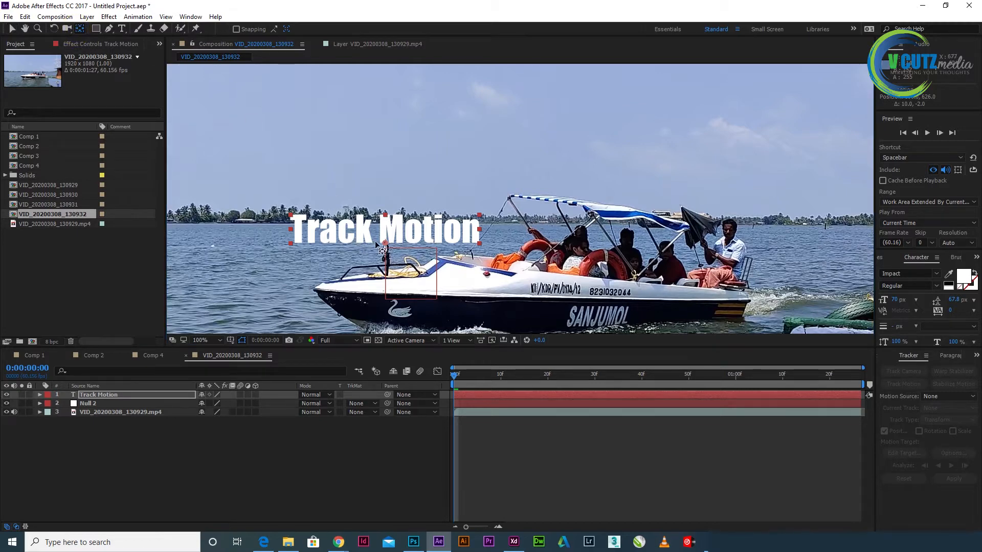
left_click_drag(384, 244, 476, 246)
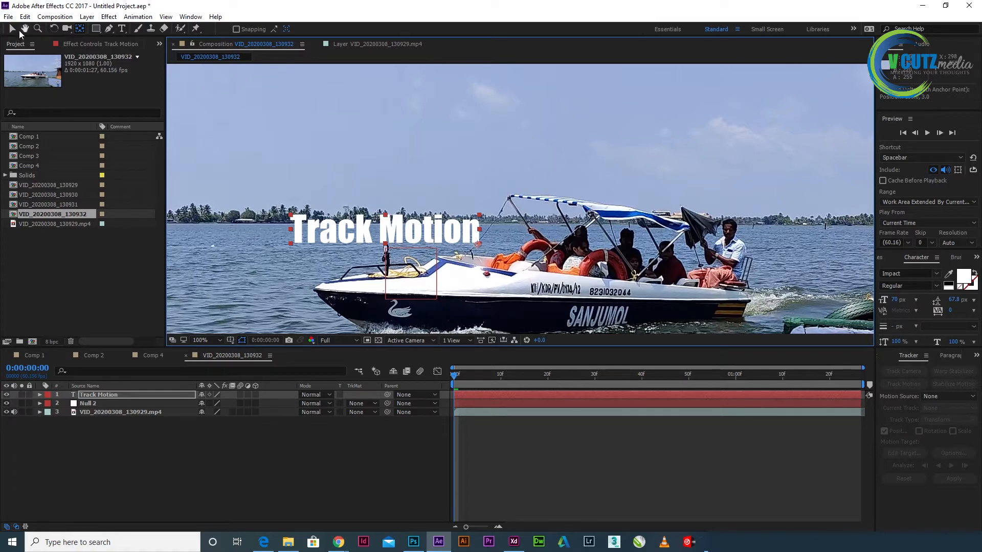
left_click(12, 29)
left_click_drag(425, 232, 333, 234)
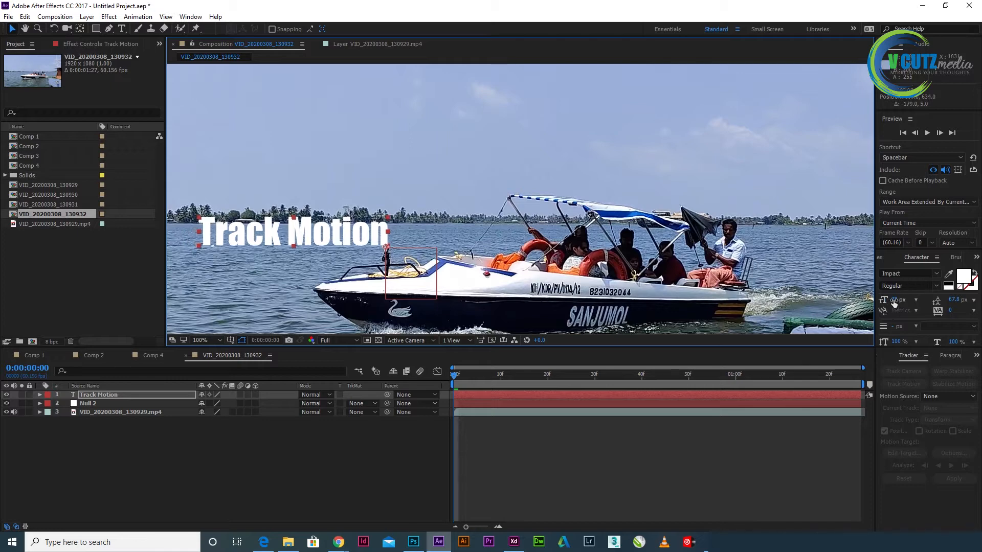
- Reduce the text's font size to 49 px and realign the text and its anchor point with the bow lamp
left_click_drag(893, 301, 882, 302)
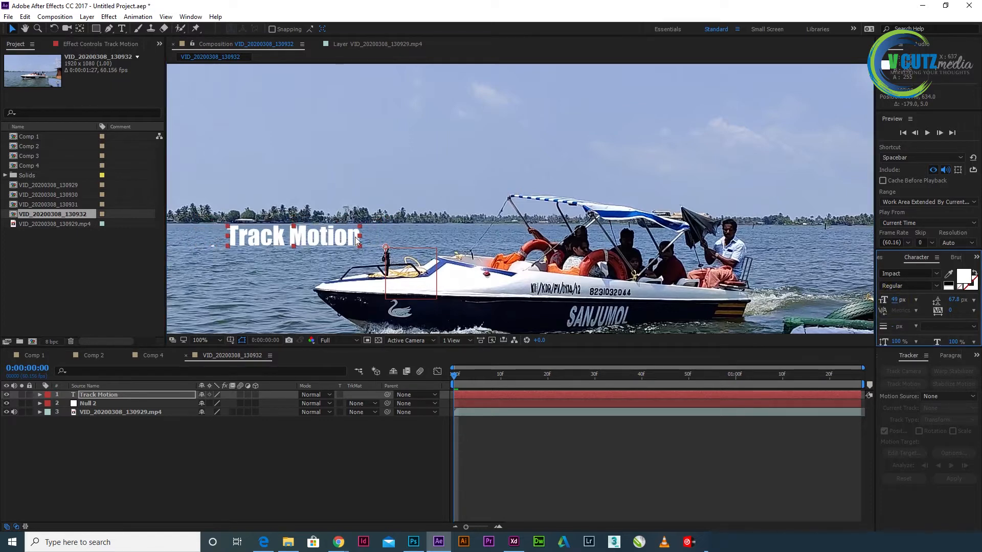
left_click_drag(333, 240, 359, 241)
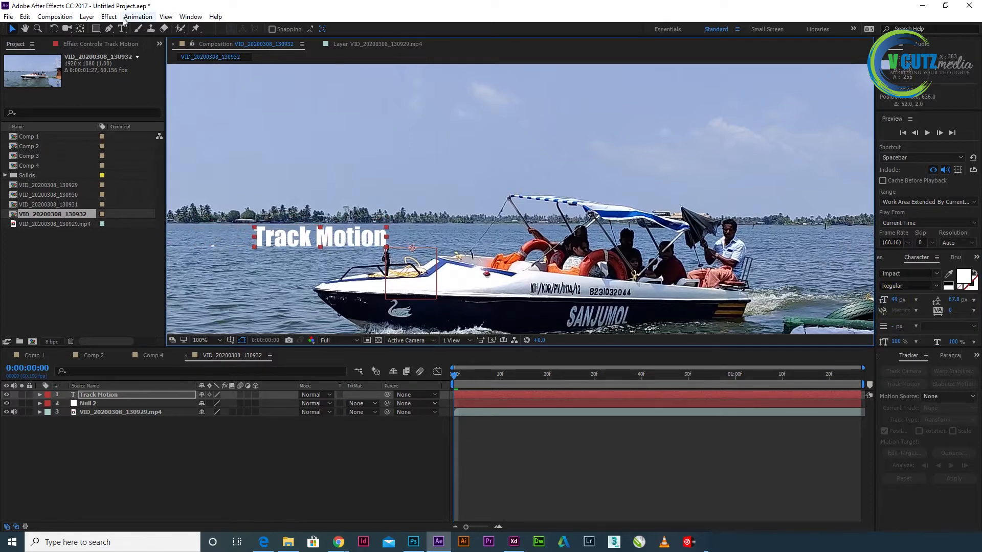
left_click(80, 29)
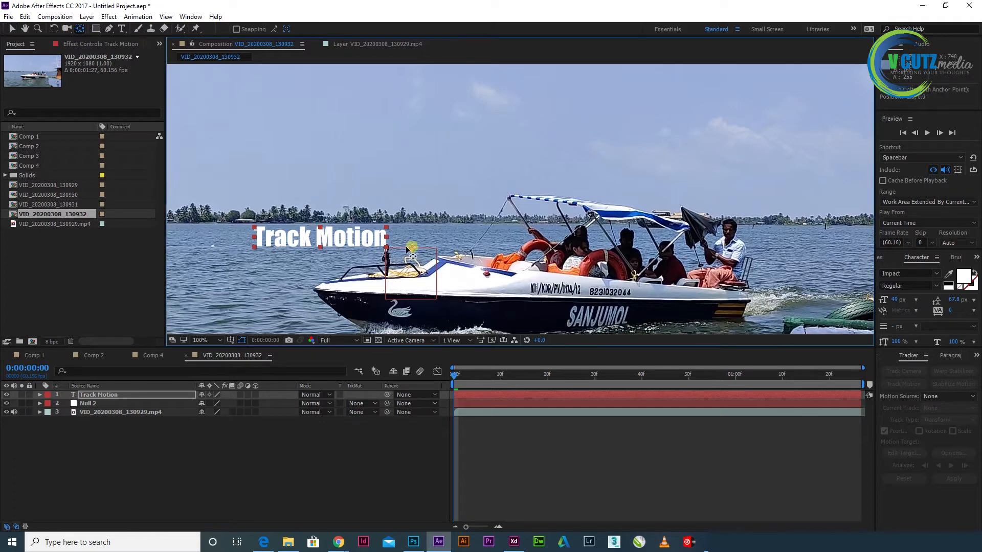
left_click_drag(408, 249, 387, 249)
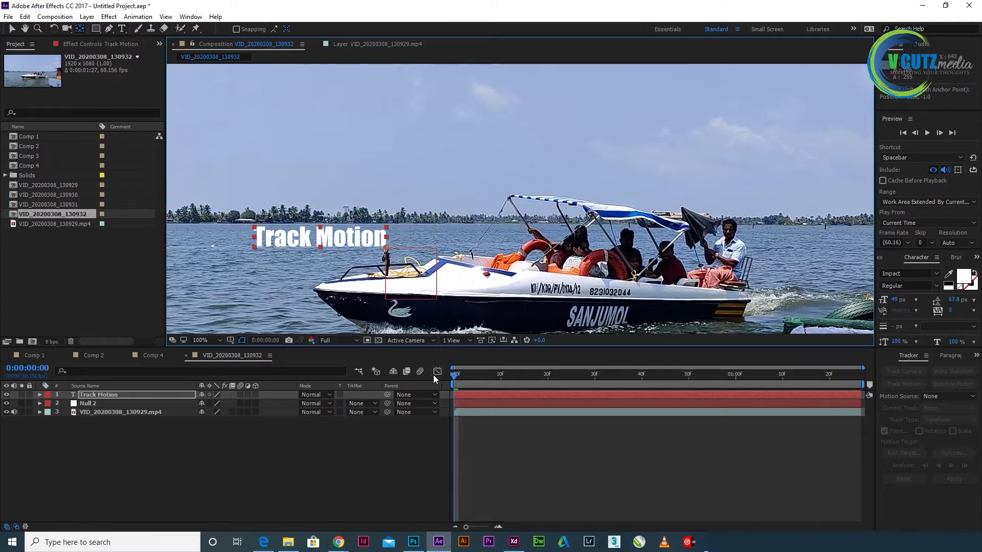
- Copy all the Position keyframes of the Null 2 layer
left_click(89, 405)
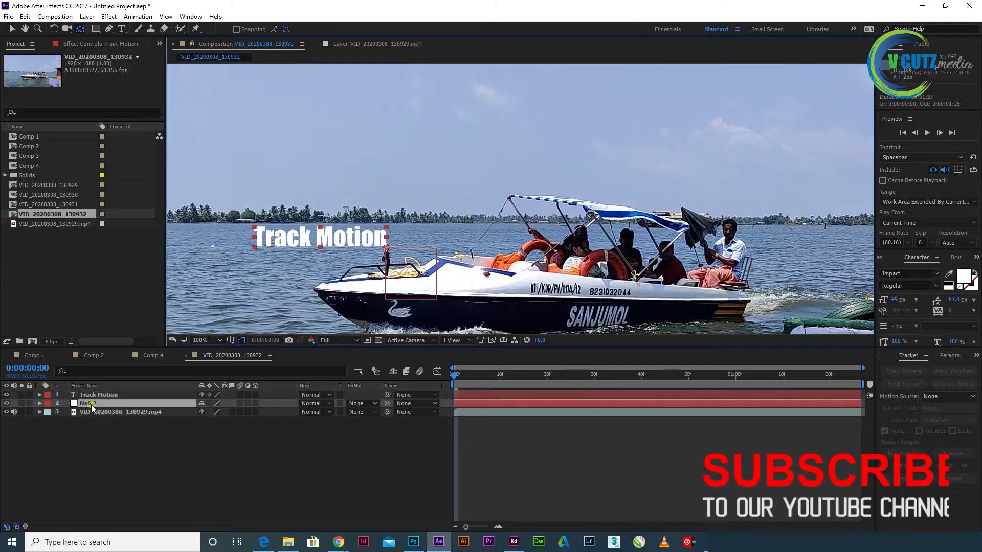
left_click(40, 404)
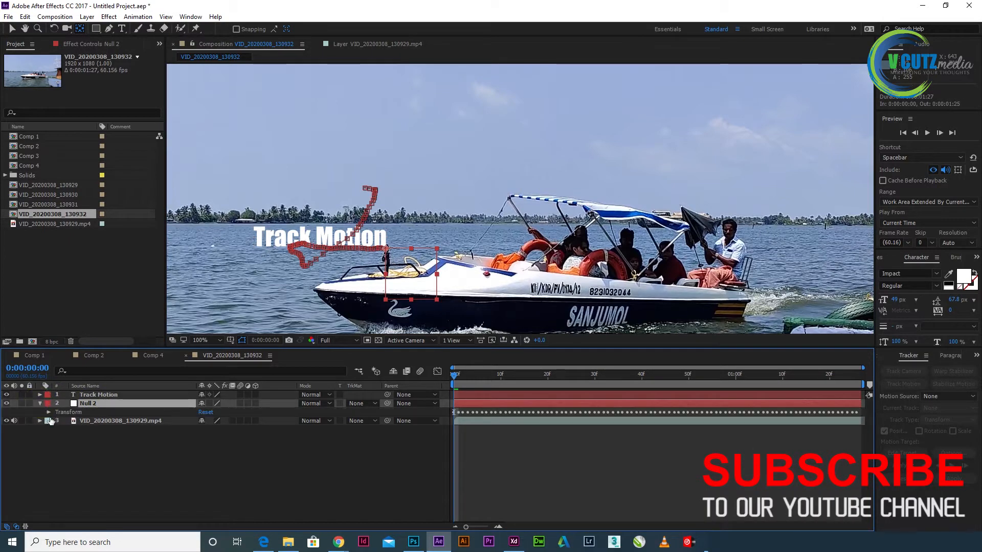
left_click(49, 413)
left_click(92, 429)
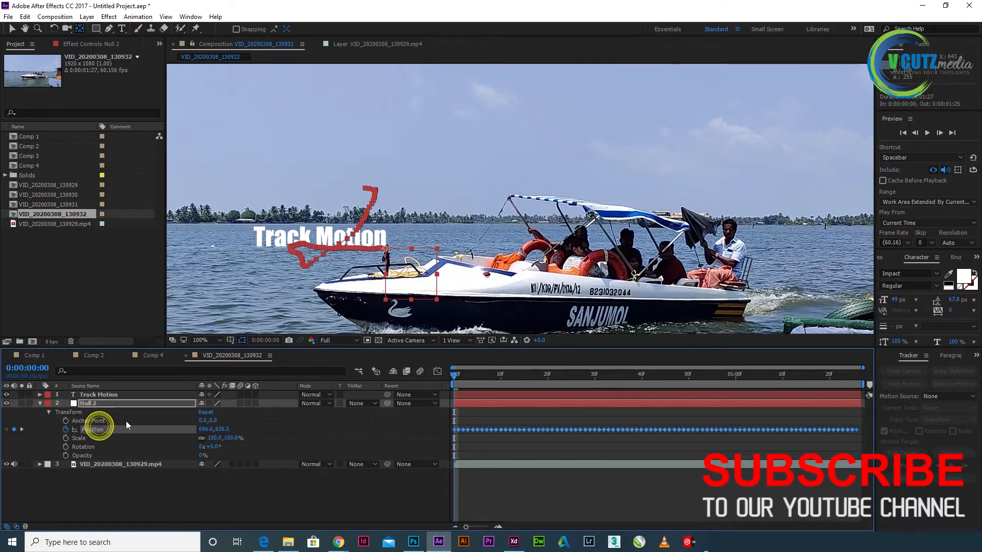
left_click(25, 17)
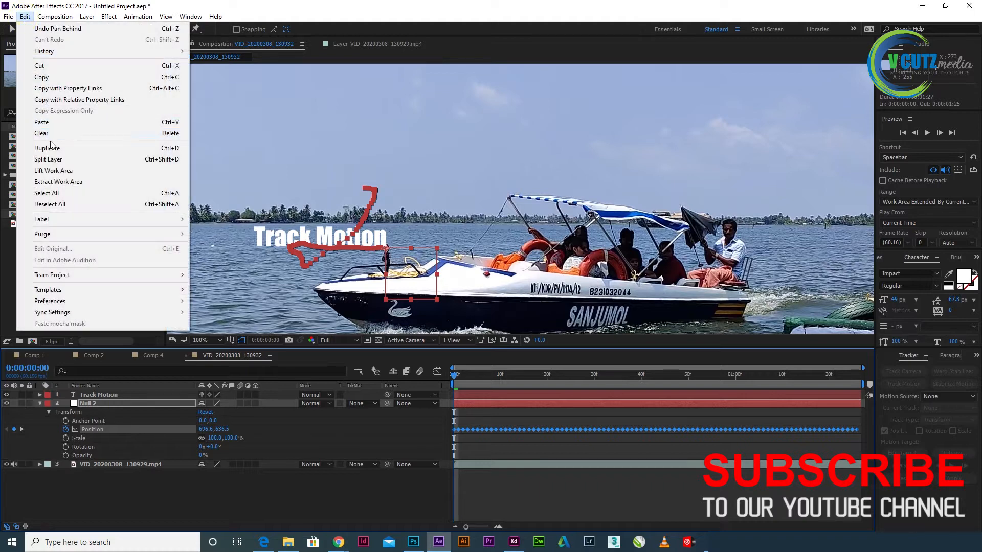
left_click(82, 77)
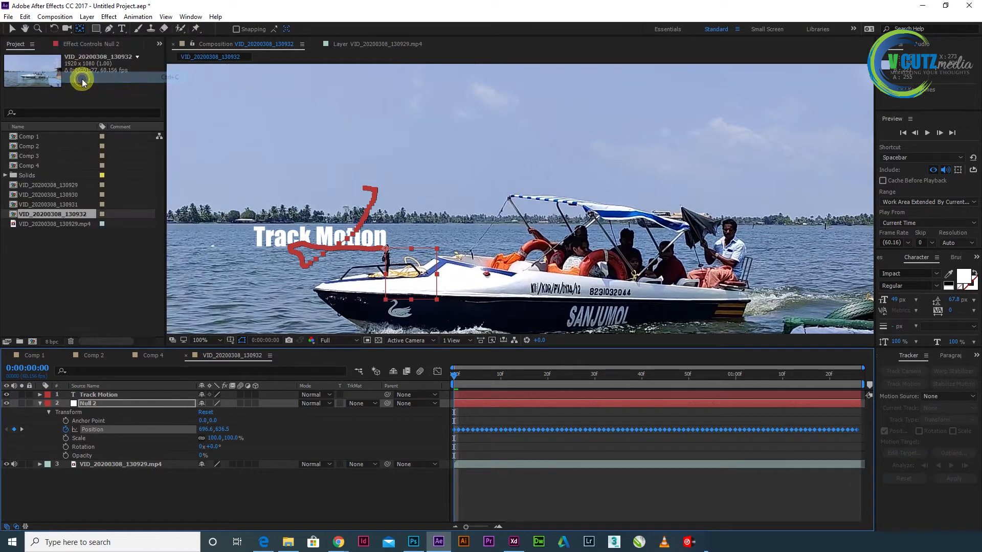
- Paste the copied Null 2 Position keyframes onto the Position property of the Track Motion text layer
left_click(40, 403)
left_click(40, 395)
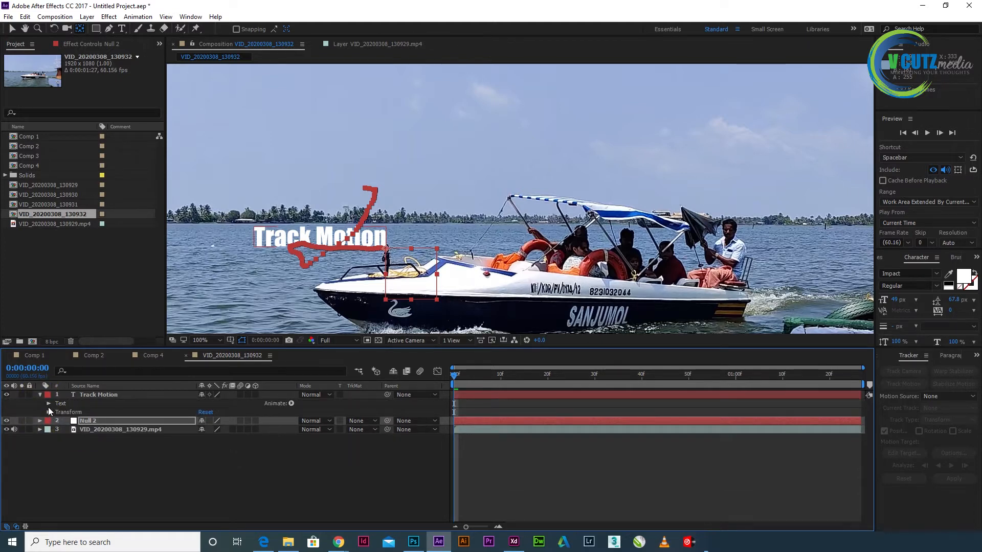
left_click(40, 394)
left_click(84, 386)
left_click(92, 395)
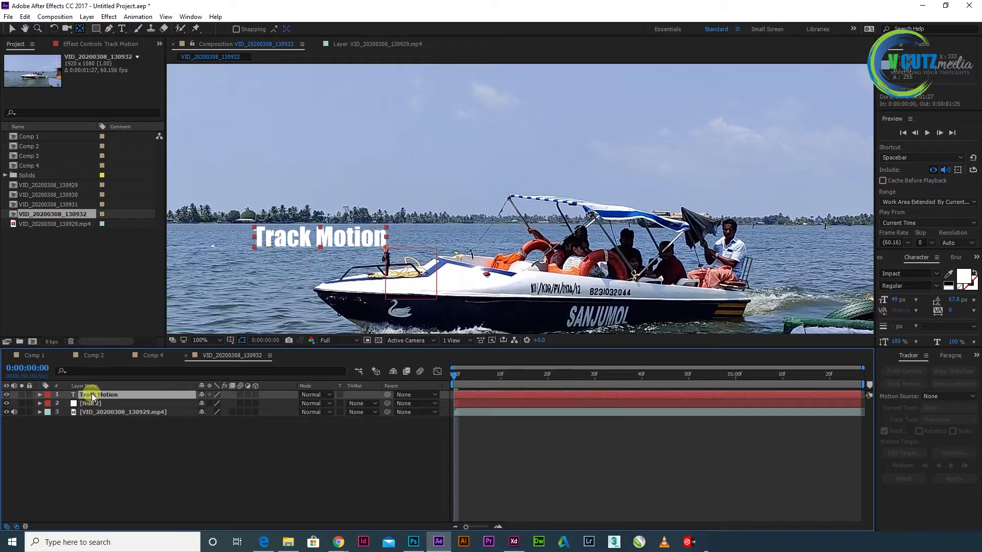
key("p")
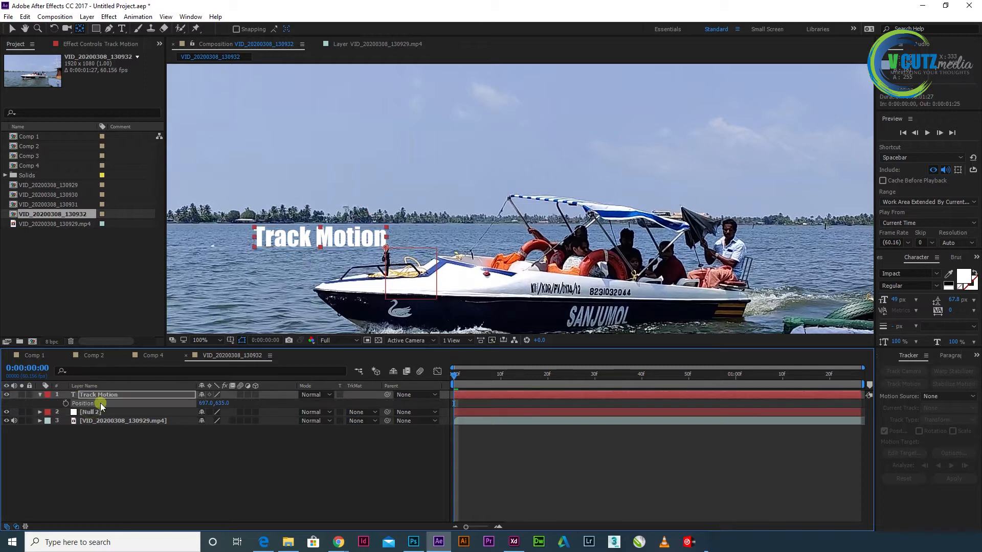
left_click(24, 17)
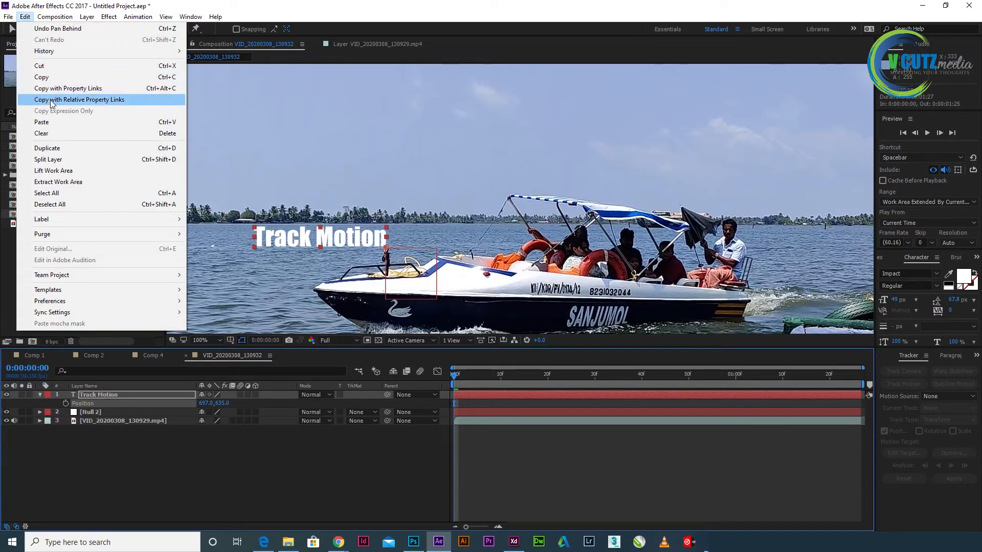
left_click(55, 127)
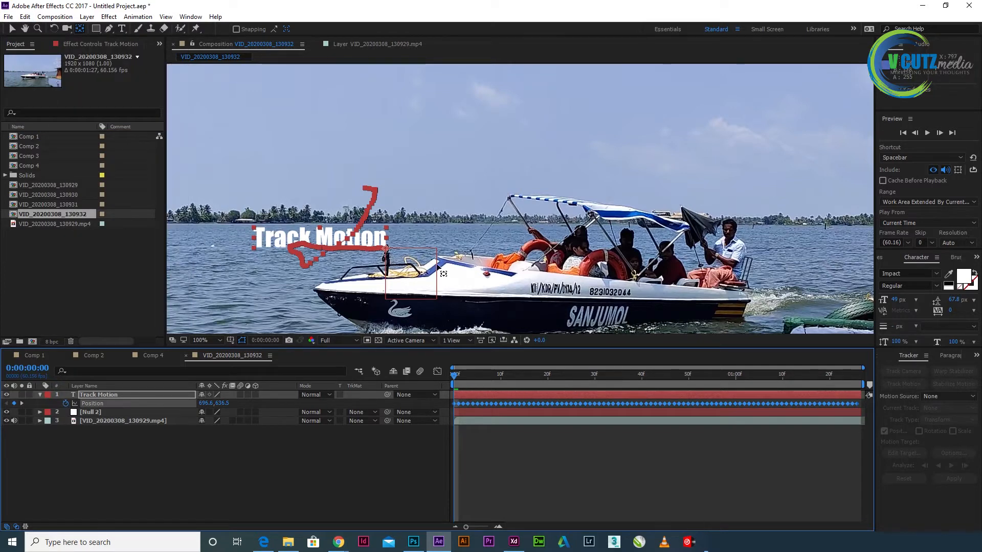
- Deselect the text layer and scrub through the footage to check how the text follows the bow lamp
scroll(437, 265, "down", 2)
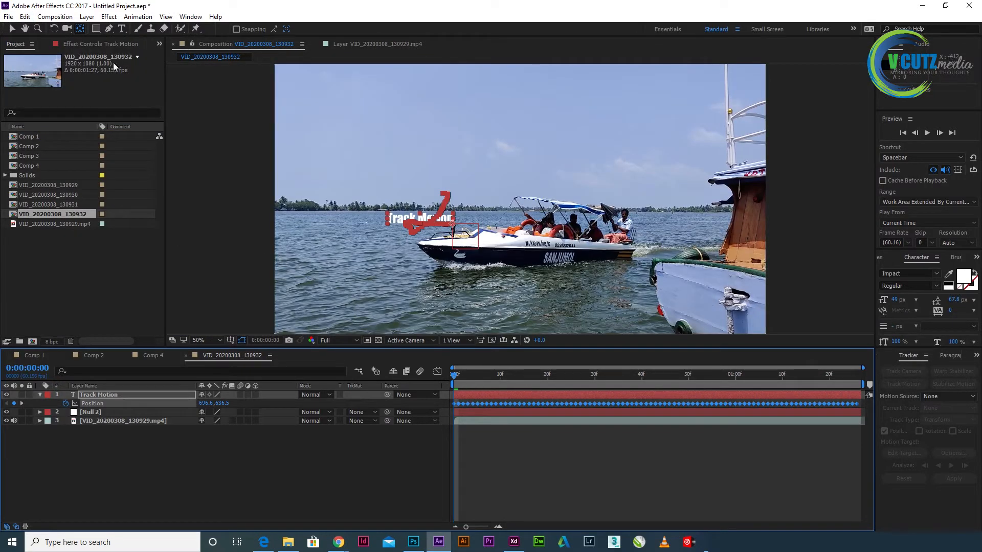
left_click(12, 29)
left_click(193, 249)
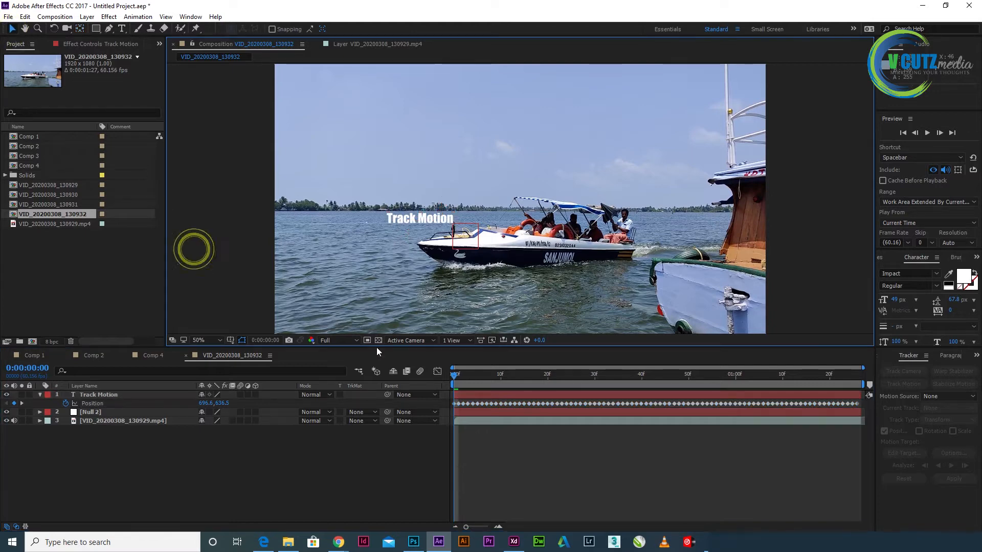
left_click_drag(455, 373, 585, 394)
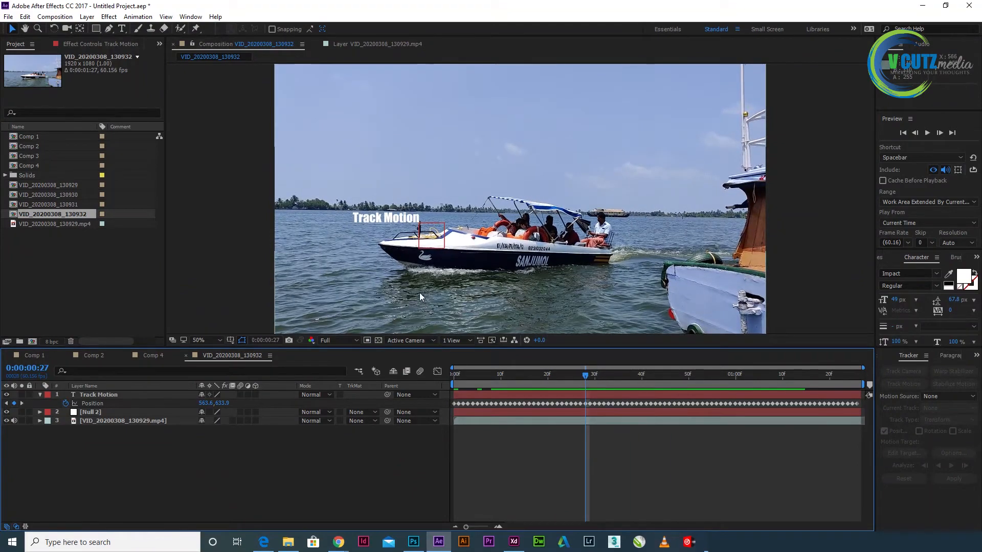
key("period")
left_click_drag(357, 249, 543, 243)
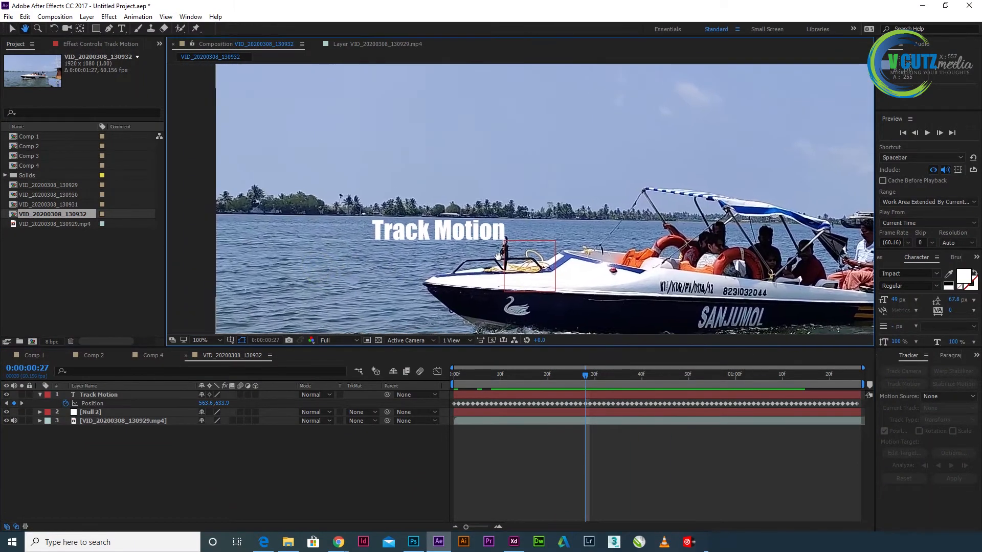
left_click_drag(589, 377, 642, 422)
scroll(553, 276, "down", 2)
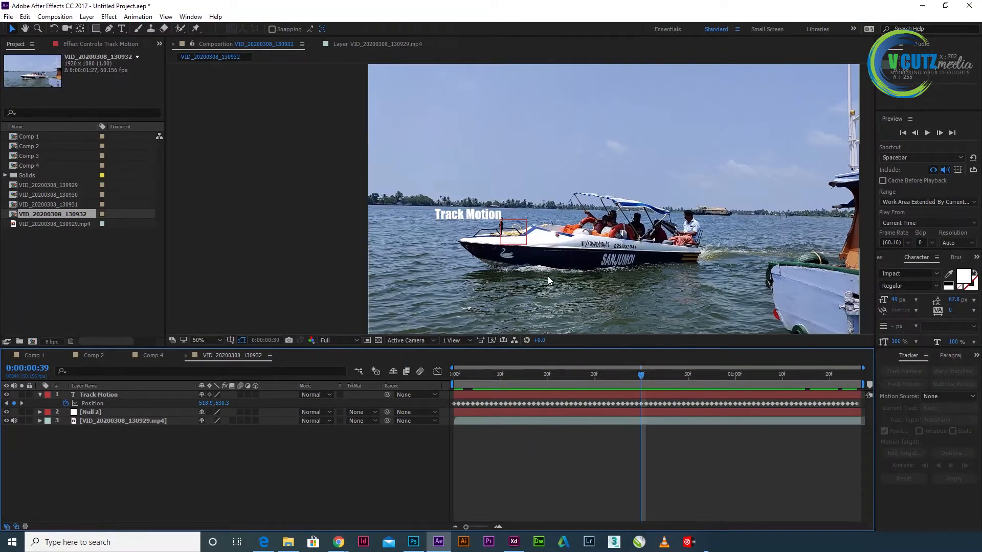
left_click_drag(642, 376, 796, 401)
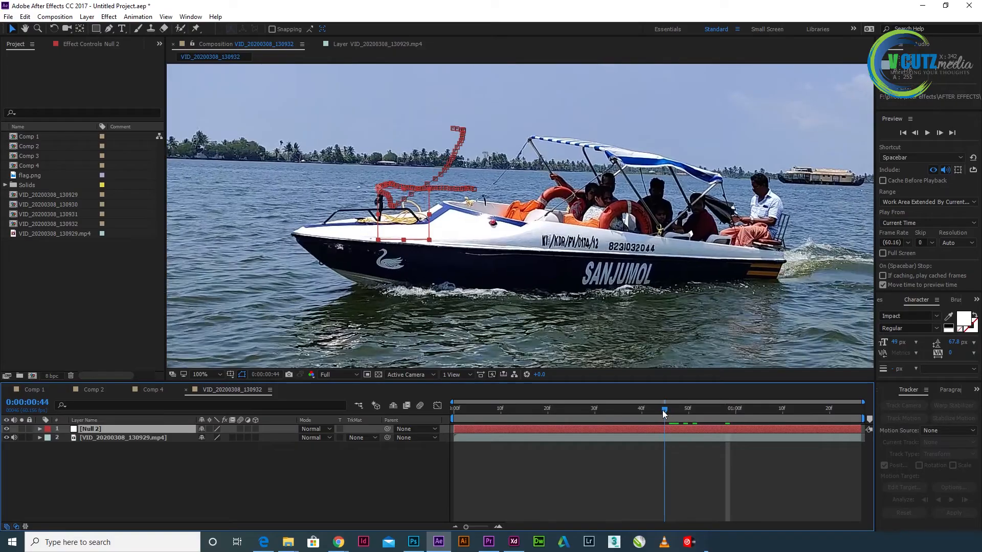
- Return to the first frame and add flag.png to the composition as the uppermost layer, near the boat's bow
left_click_drag(664, 409, 255, 445)
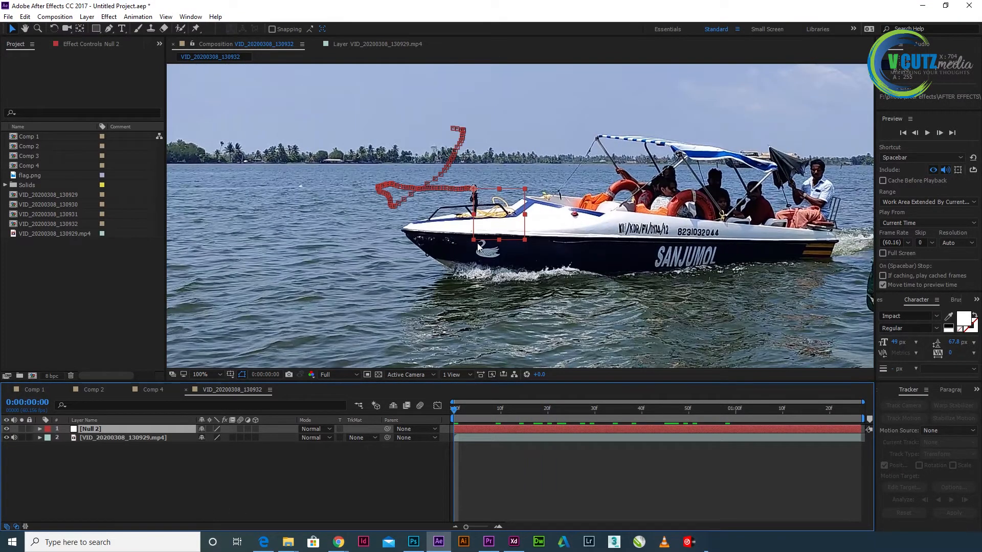
scroll(430, 247, "down", 1)
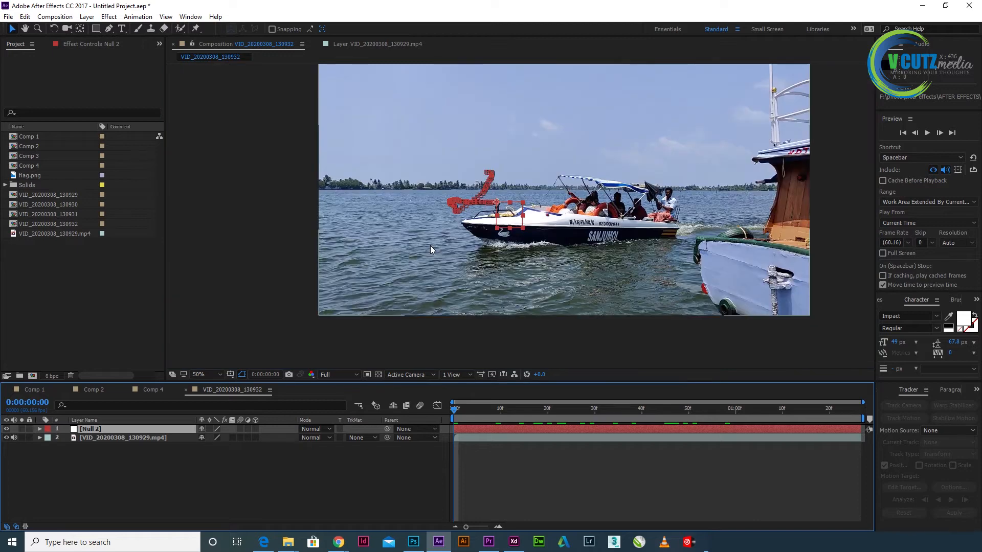
key("space")
left_click_drag(566, 180, 499, 221)
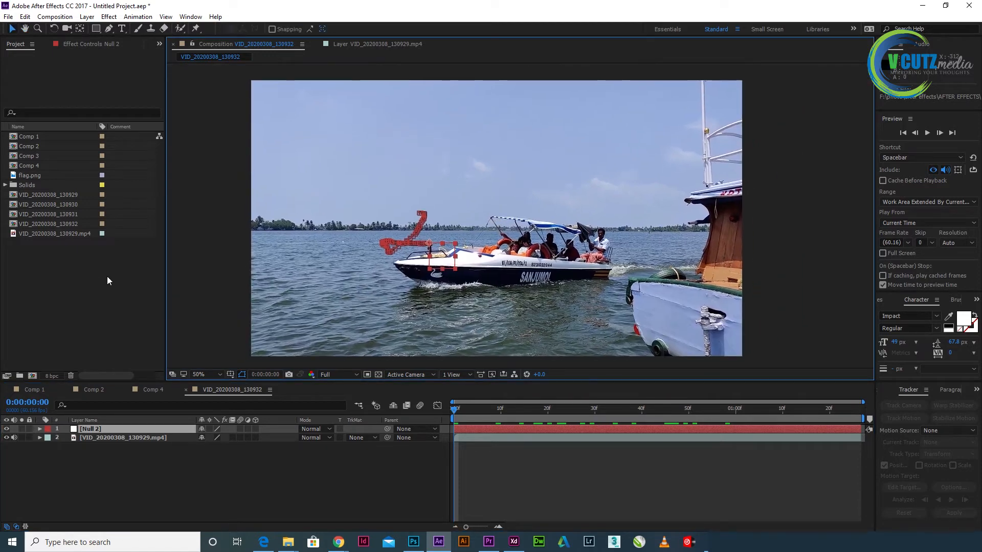
left_click(34, 176)
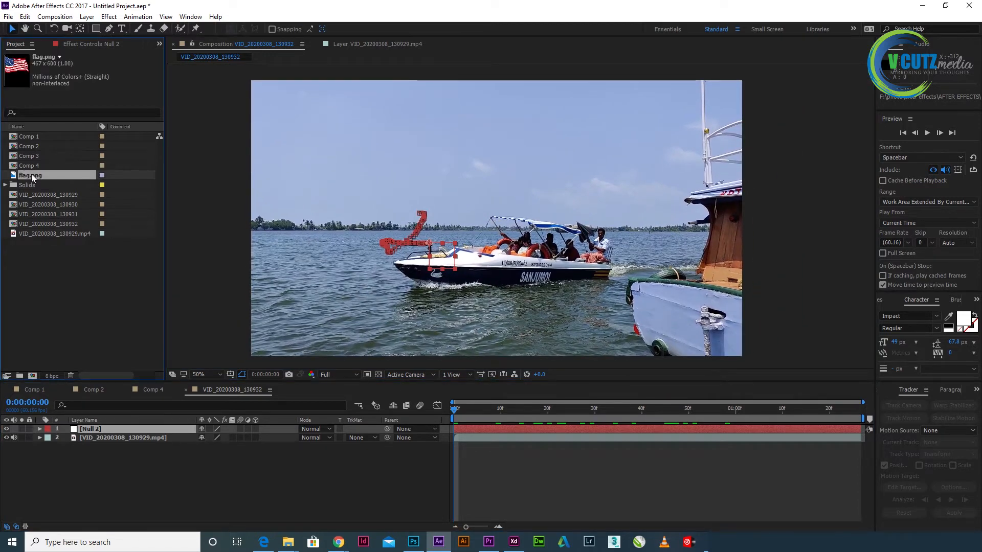
left_click_drag(31, 173, 394, 217)
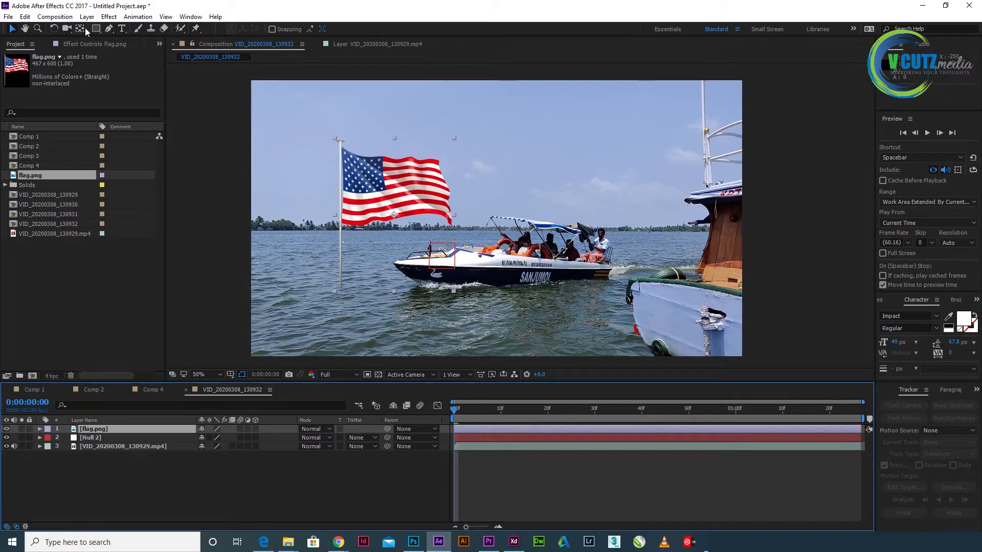
- Scale the flag layer to 49% and position the base of its pole on the bow lamp
left_click(40, 429)
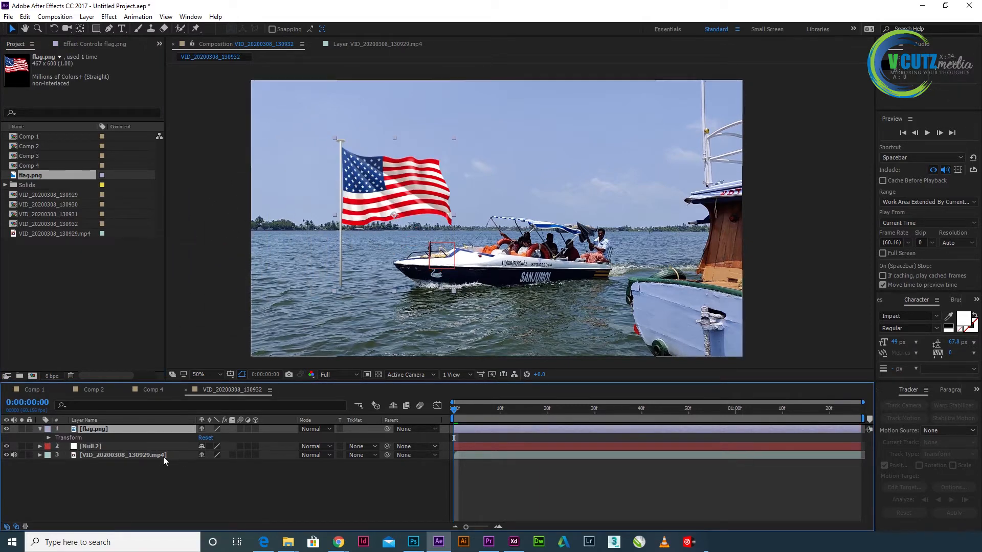
left_click(49, 439)
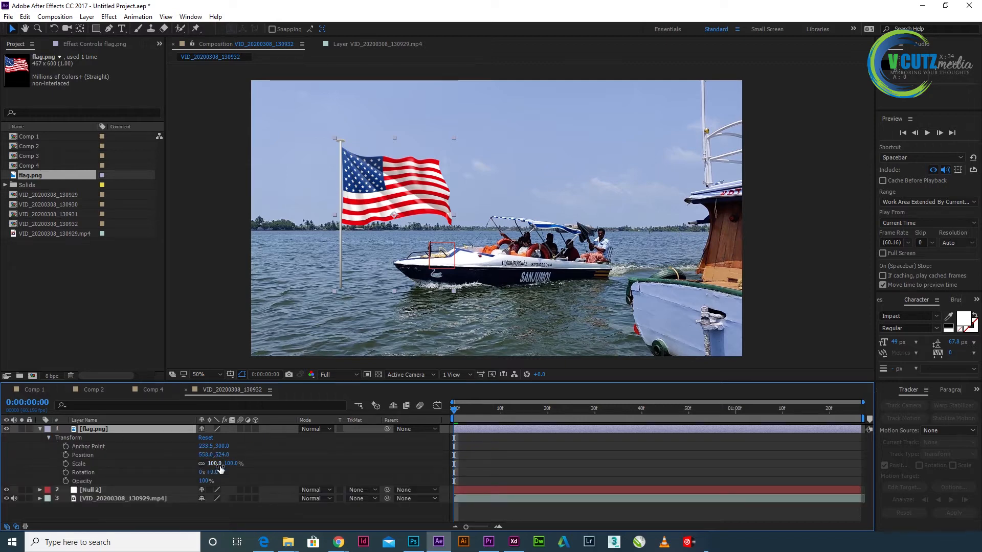
left_click_drag(231, 463, 206, 463)
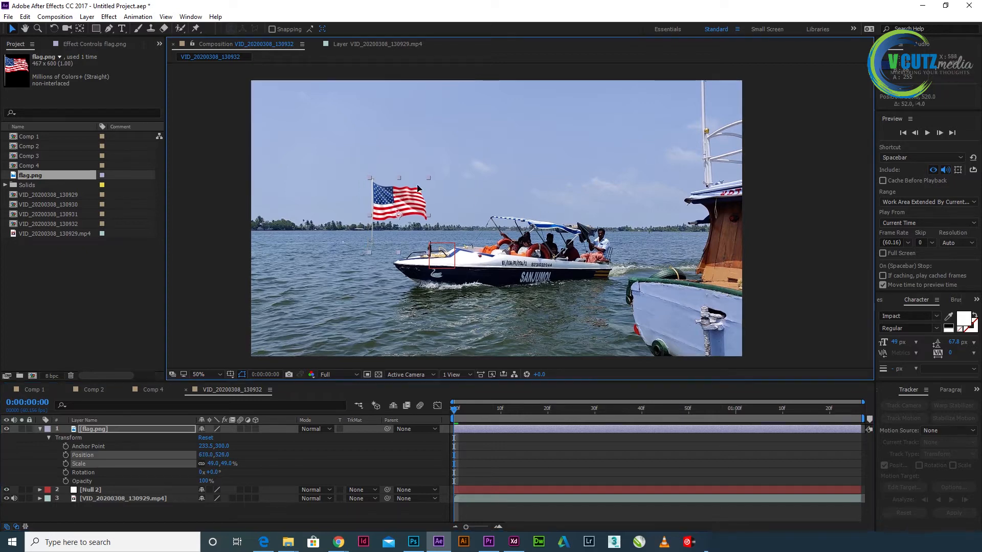
left_click_drag(392, 197, 435, 238)
- Move the flag's anchor point to the base of its pole at the lamp and reduce its scale to 30%
left_click(80, 28)
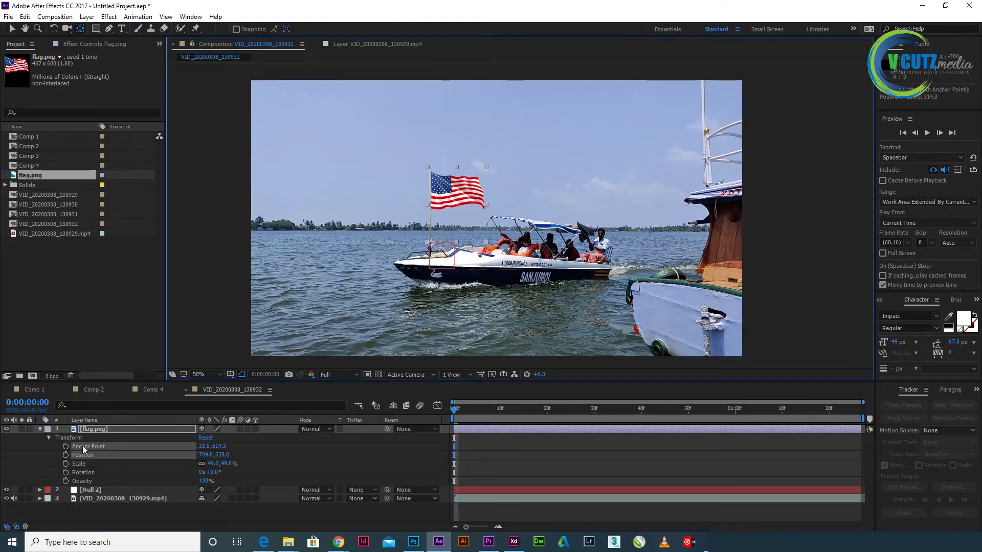
left_click_drag(224, 466, 216, 463)
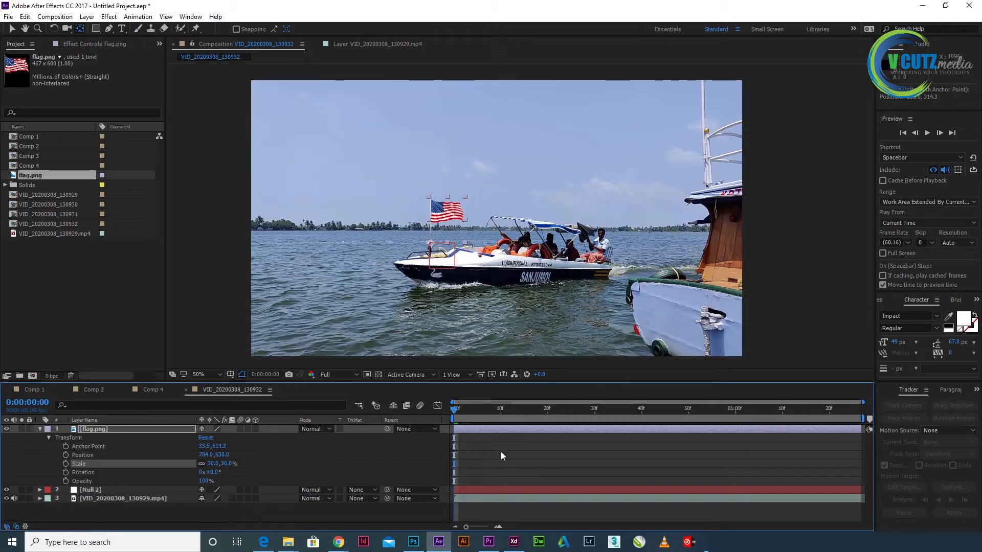
left_click(40, 428)
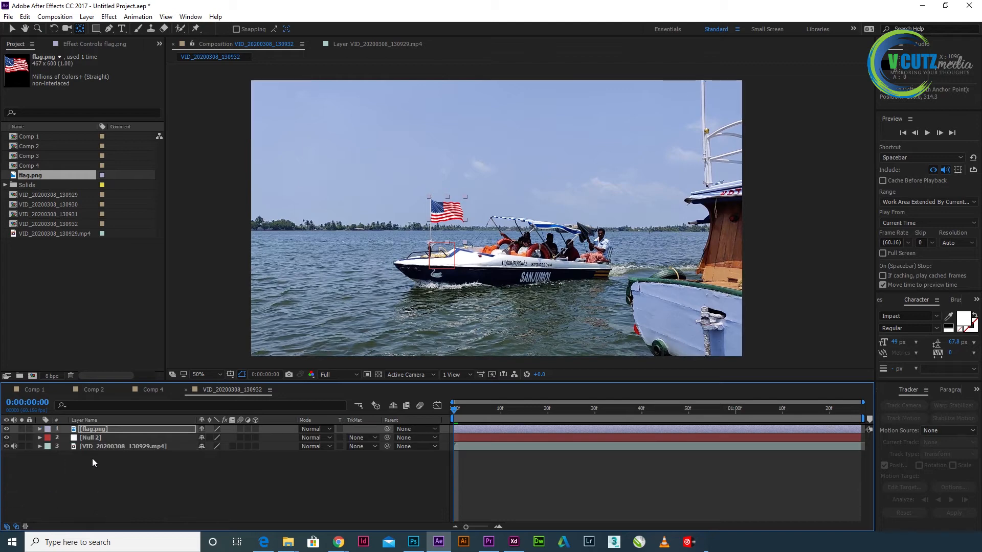
- Copy all the Position keyframes of the Null 2 layer for use on the flag
left_click(94, 437)
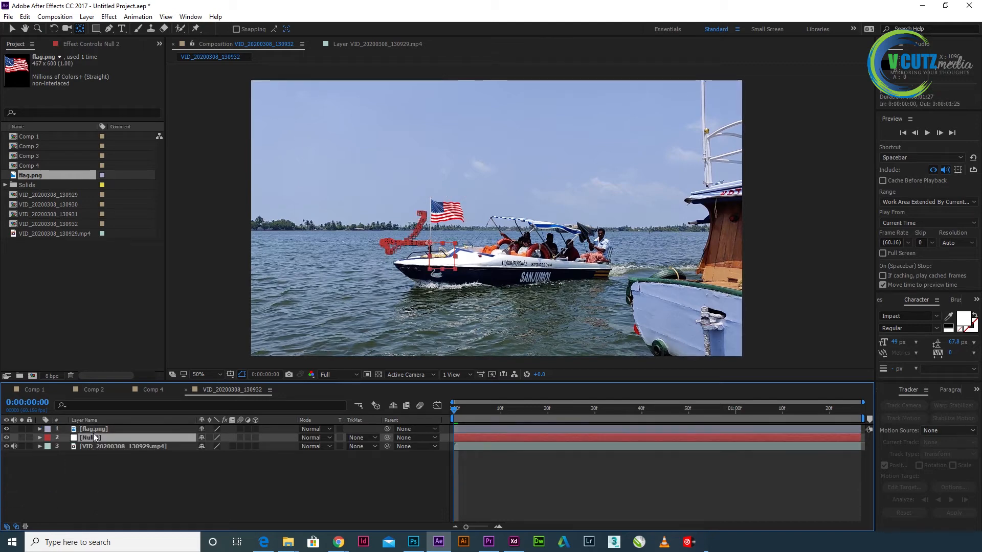
left_click(40, 438)
left_click(97, 463)
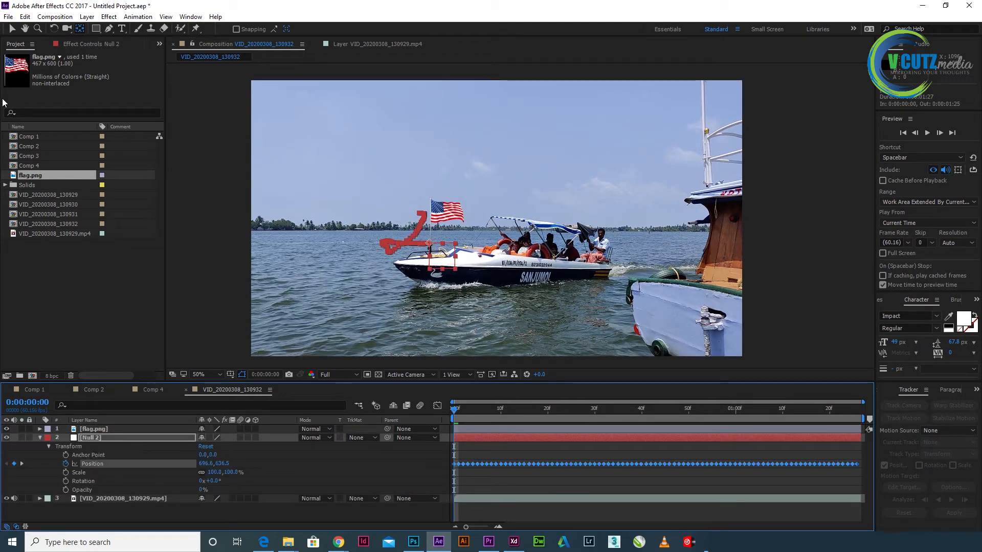
left_click(25, 17)
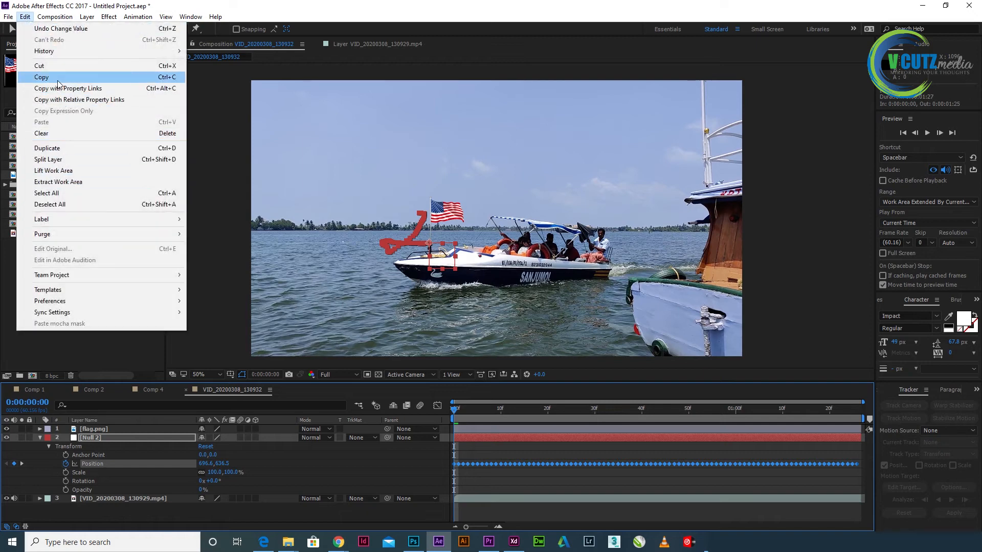
left_click(52, 77)
left_click(41, 438)
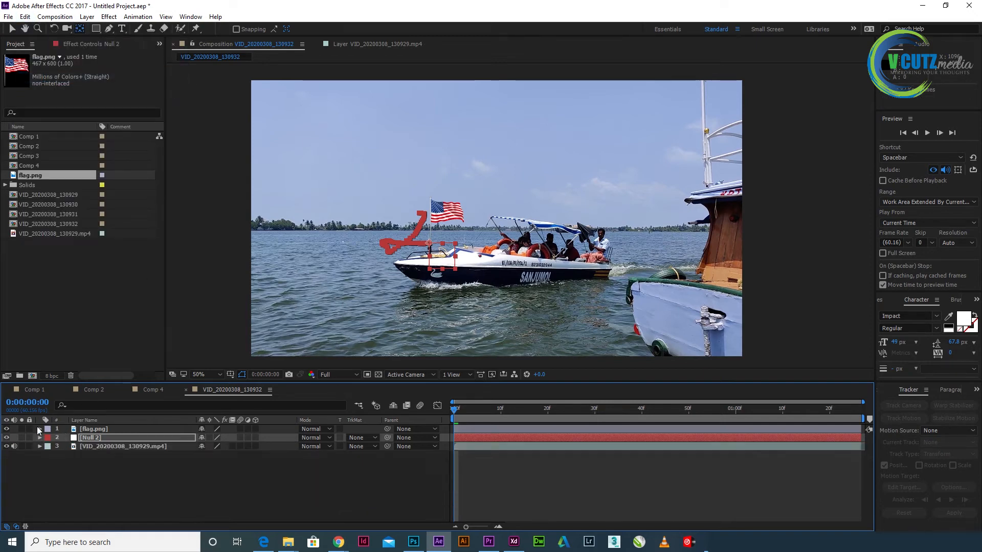
- Paste the copied keyframes onto the Position property of the flag.png layer
left_click(39, 428)
left_click(91, 429)
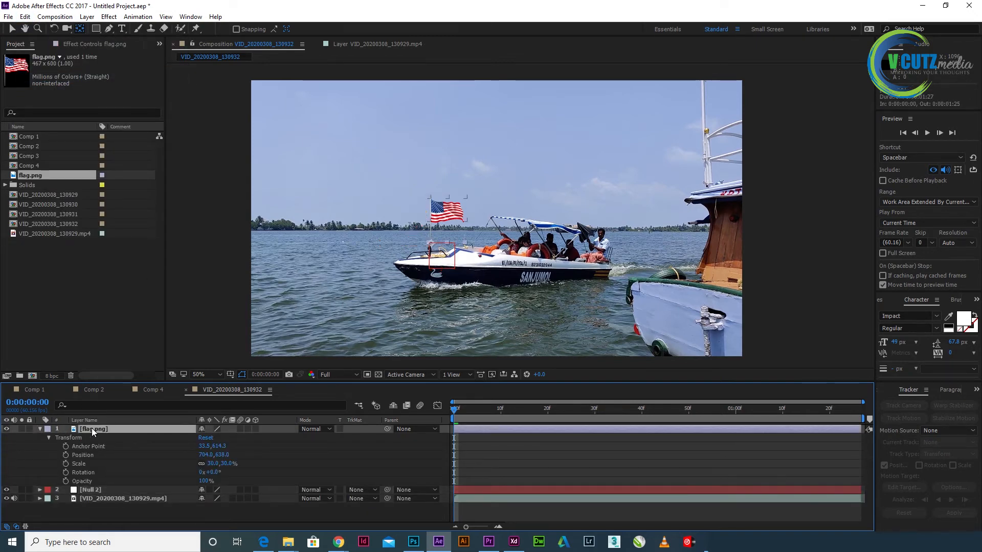
key("p")
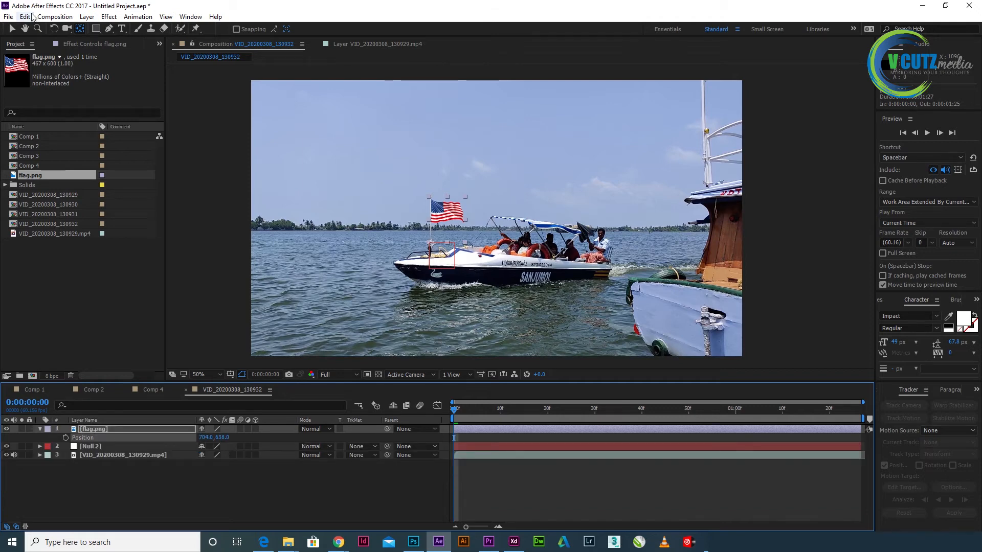
left_click(31, 17)
left_click(53, 124)
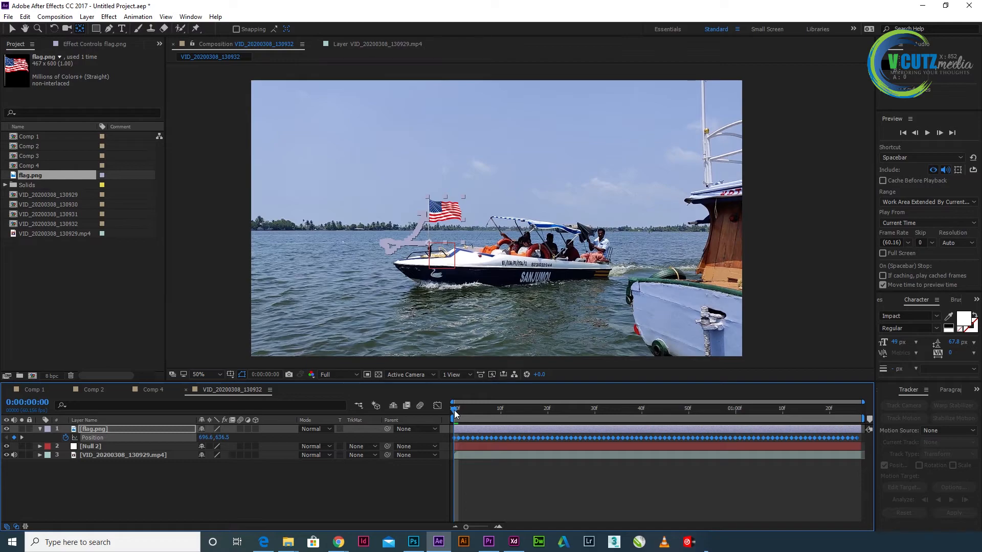
- Scrub through the footage with the flag deselected to check how it follows the bow lamp
left_click_drag(459, 413, 579, 449)
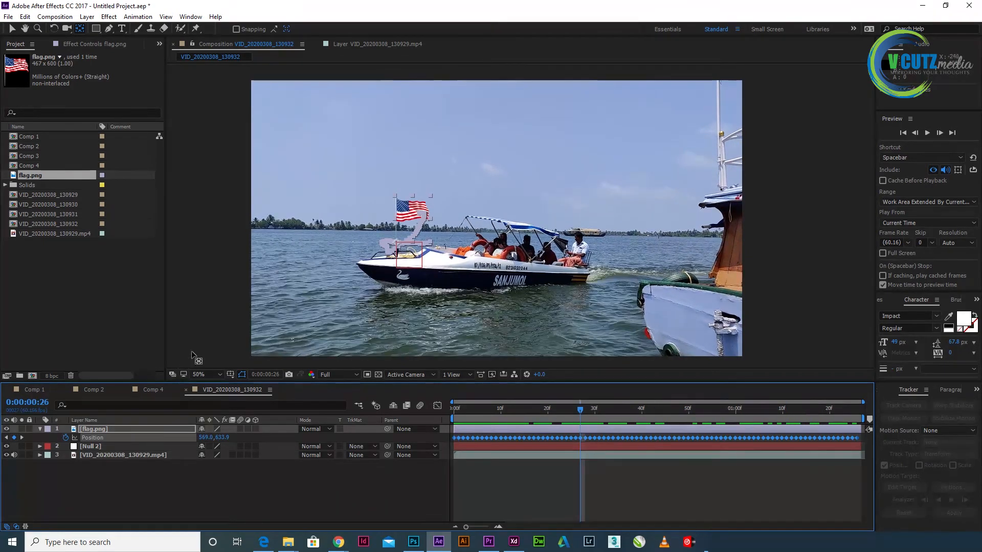
left_click(12, 31)
left_click(234, 263)
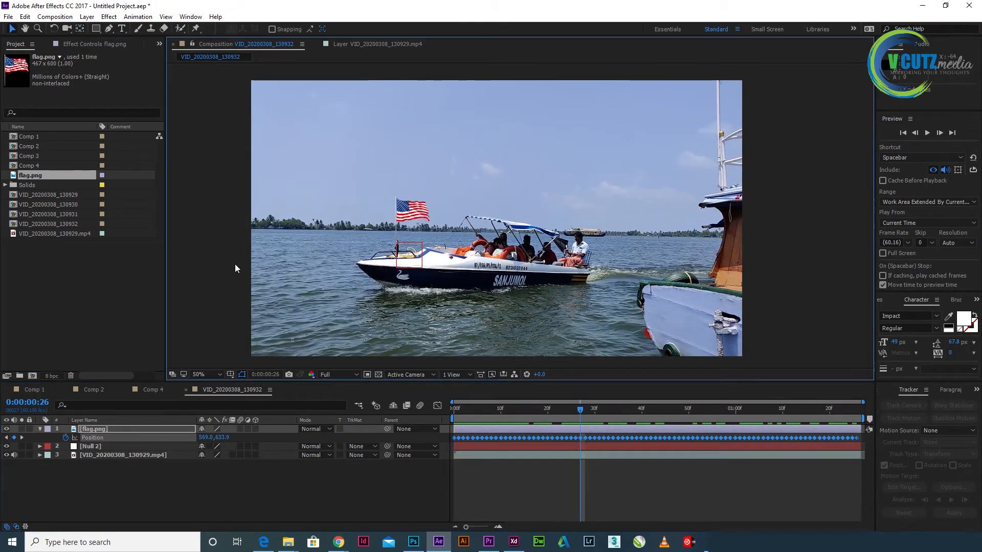
left_click_drag(590, 413, 820, 398)
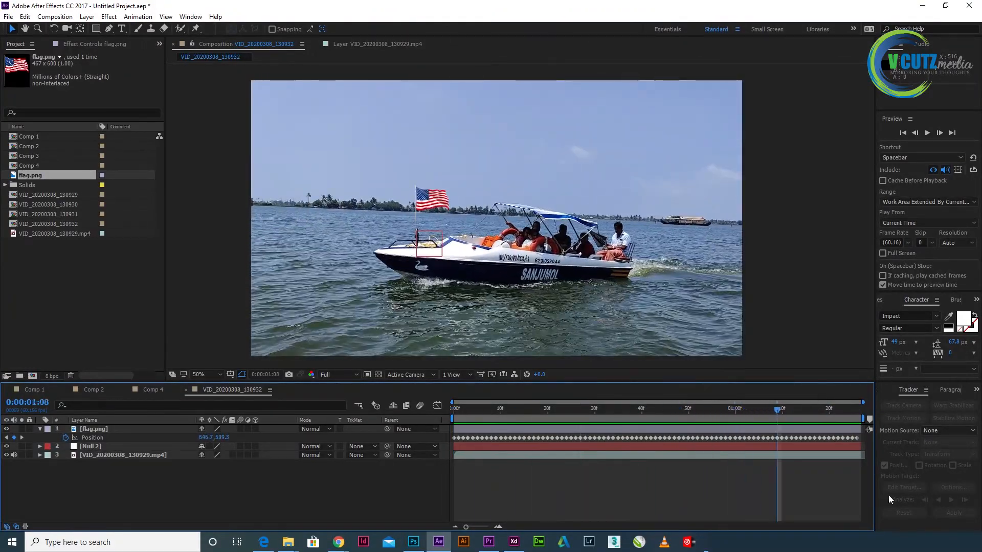